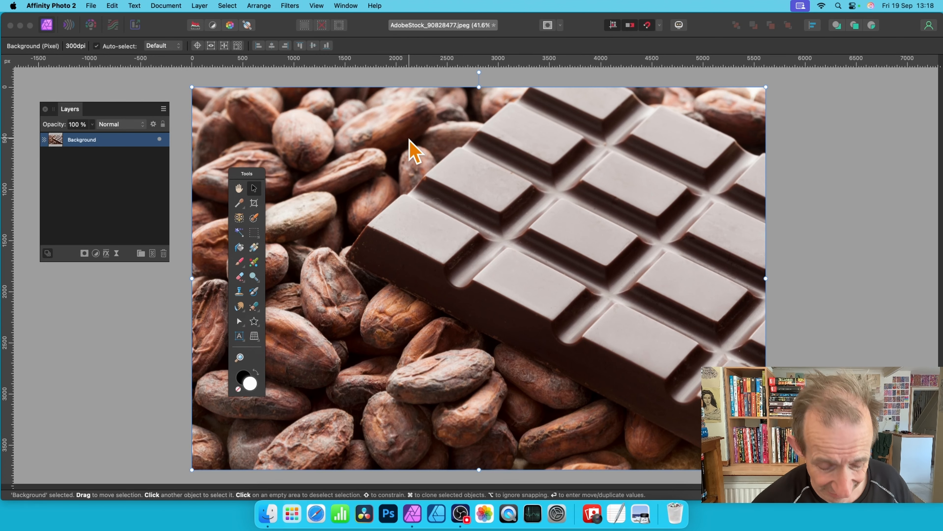
- Duplicate the Background layer and scale the copy down so it sits over the middle of the photo
drag(392, 164, 459, 204)
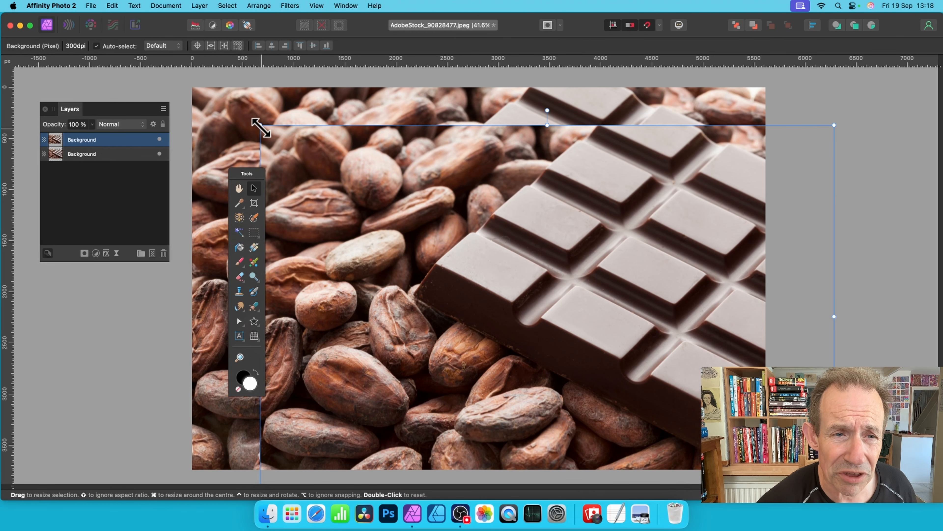
drag(260, 126, 470, 267)
drag(602, 378, 418, 247)
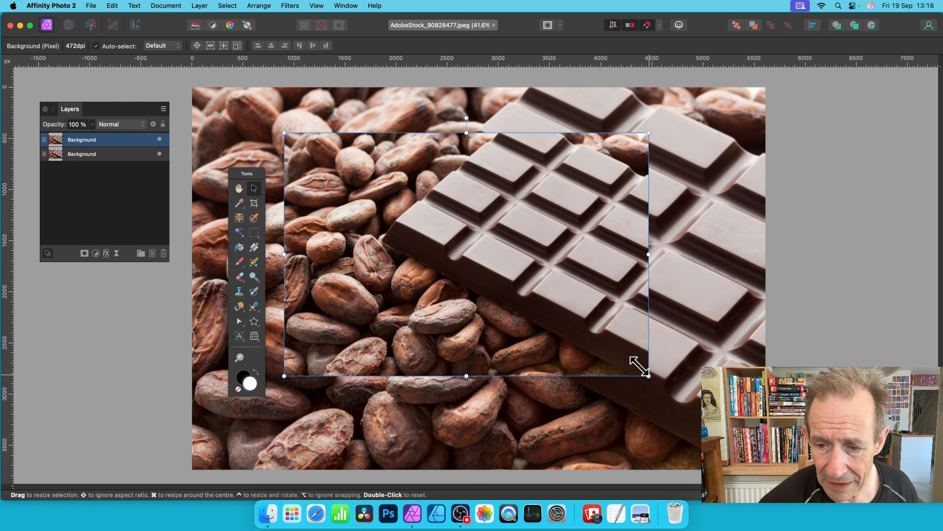
drag(638, 364, 600, 340)
drag(512, 296, 560, 327)
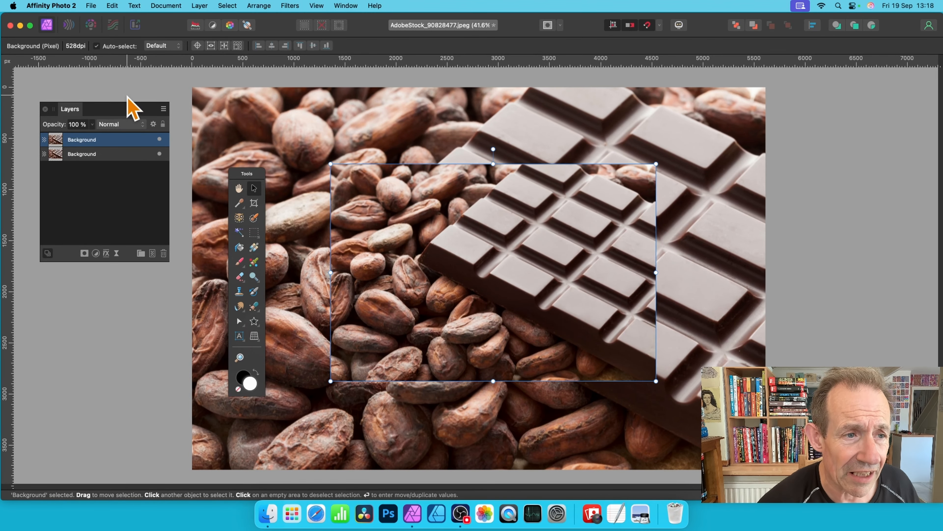
- Set the blend mode of the smaller Background copy to Erase
click(345, 6)
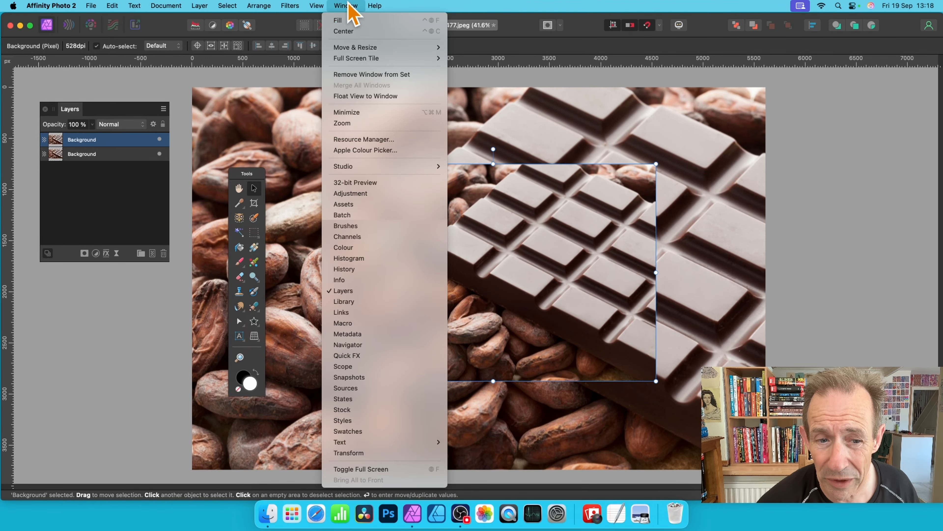
click(613, 211)
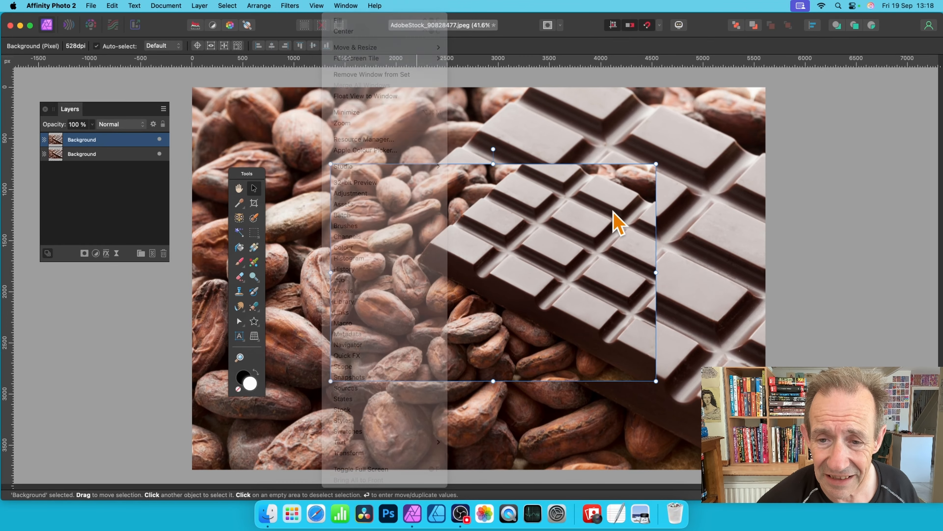
click(132, 125)
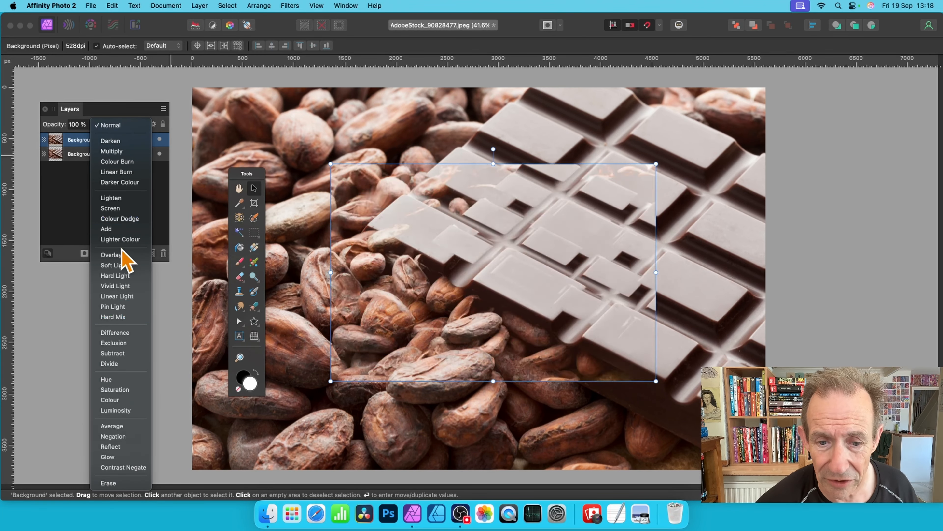
click(121, 484)
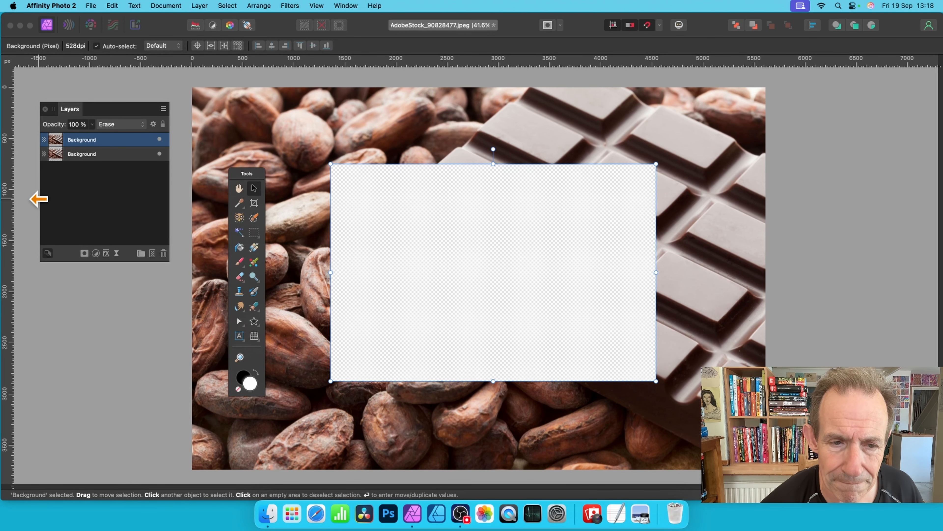
- Move, enlarge and rotate the Erase-blended copy over the photo, and delete that copy
drag(482, 251, 455, 247)
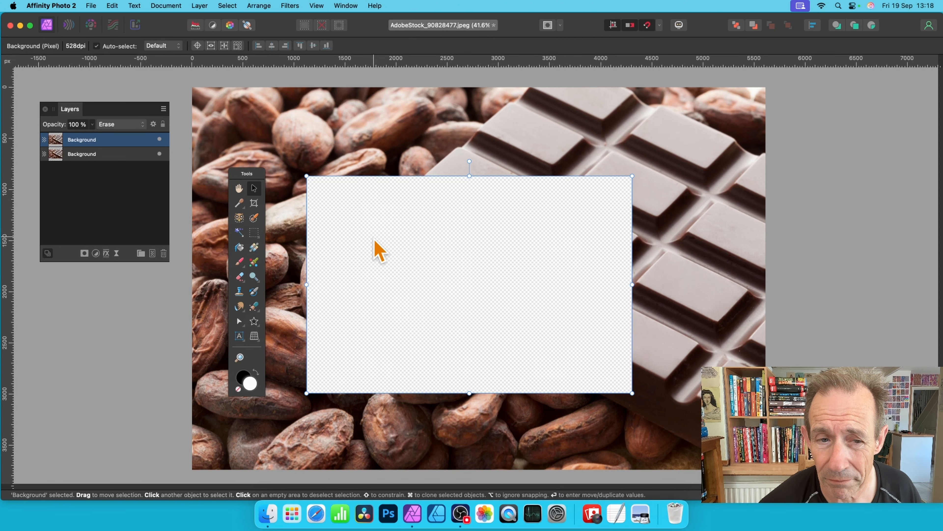
drag(376, 249, 369, 213)
mouse_move(261, 133)
mouse_down()
mouse_move(393, 232)
mouse_move(459, 264)
mouse_move(254, 129)
mouse_up()
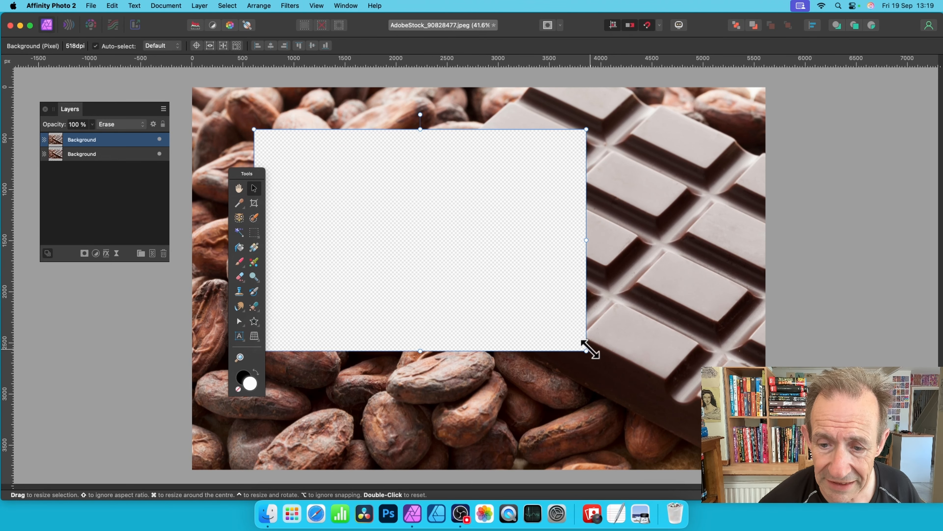
drag(586, 351, 661, 401)
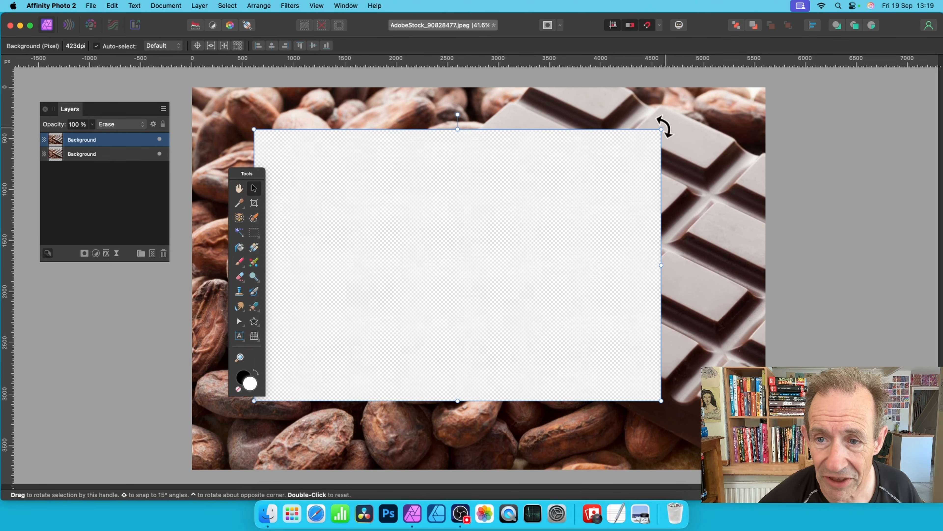
drag(663, 127, 711, 318)
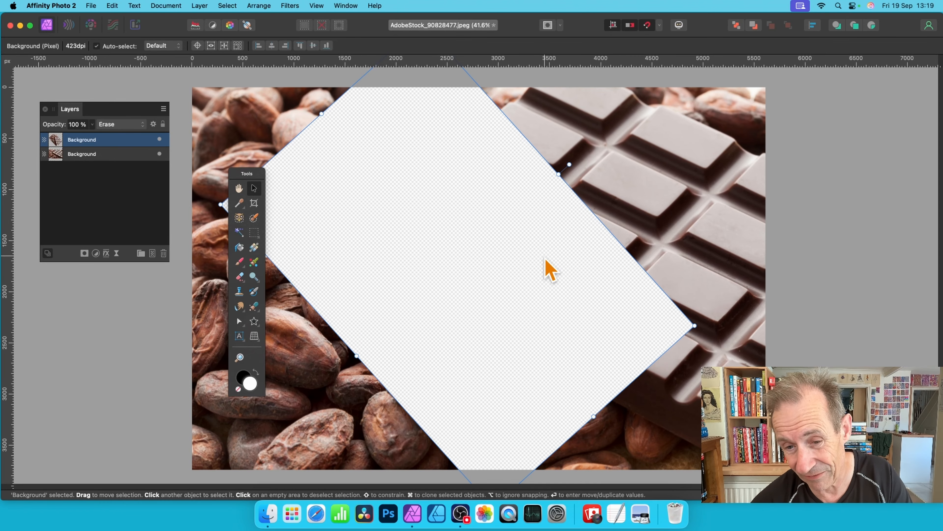
key(Delete)
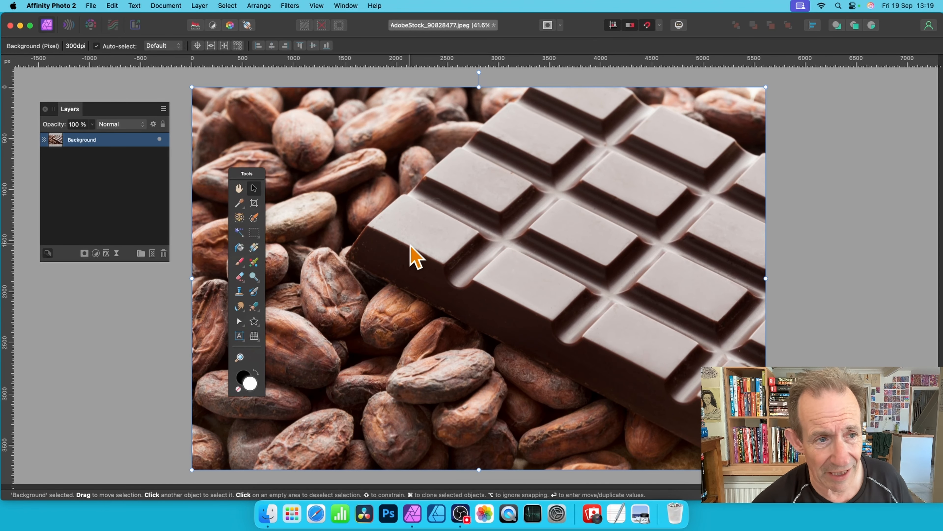
- Make two offset duplicates of the Background layer and scale the top one down over the middle of the other
mouse_move(395, 237)
mouse_down()
mouse_move(436, 274)
mouse_move(494, 297)
mouse_up()
drag(436, 275, 502, 304)
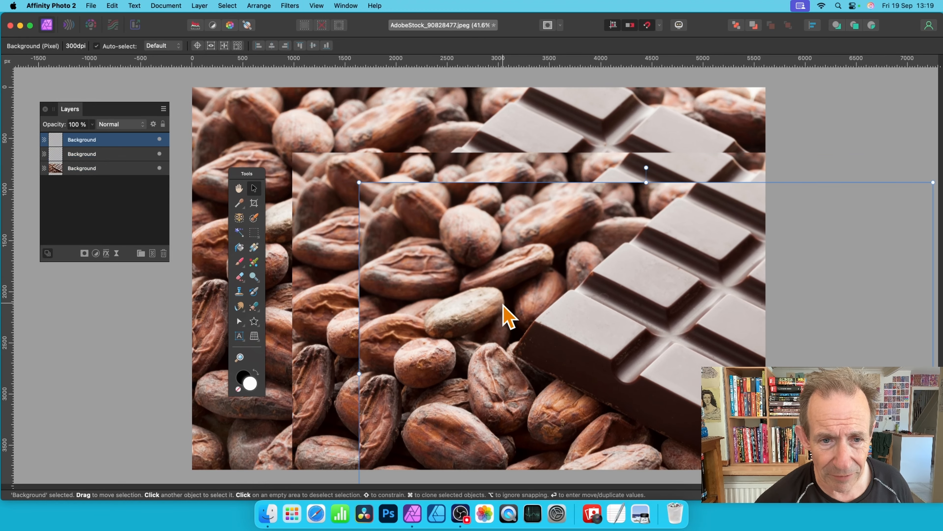
drag(362, 183, 522, 291)
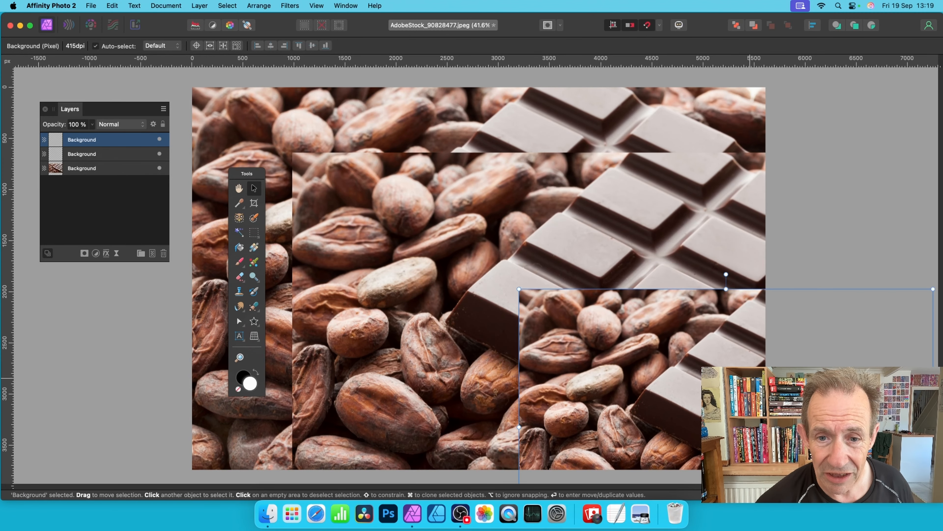
drag(708, 361, 588, 265)
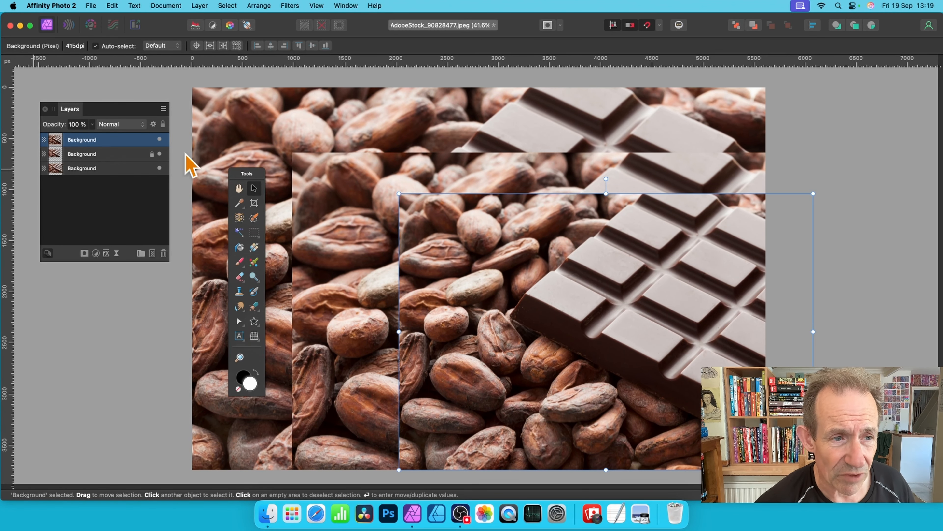
drag(670, 279, 534, 238)
drag(264, 152, 479, 295)
drag(555, 356, 484, 283)
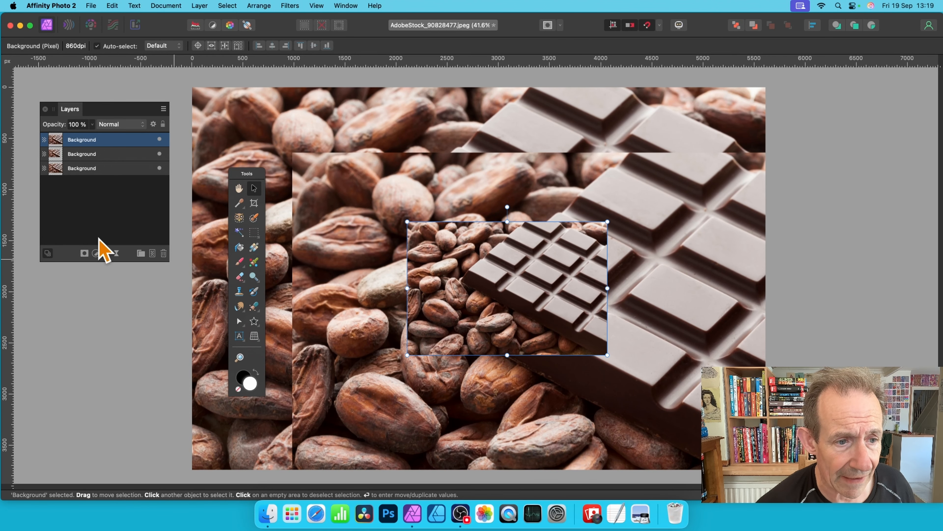
- Set the small top copy's blend mode to Erase, shift it slightly, and undo back to the single Background layer
click(119, 124)
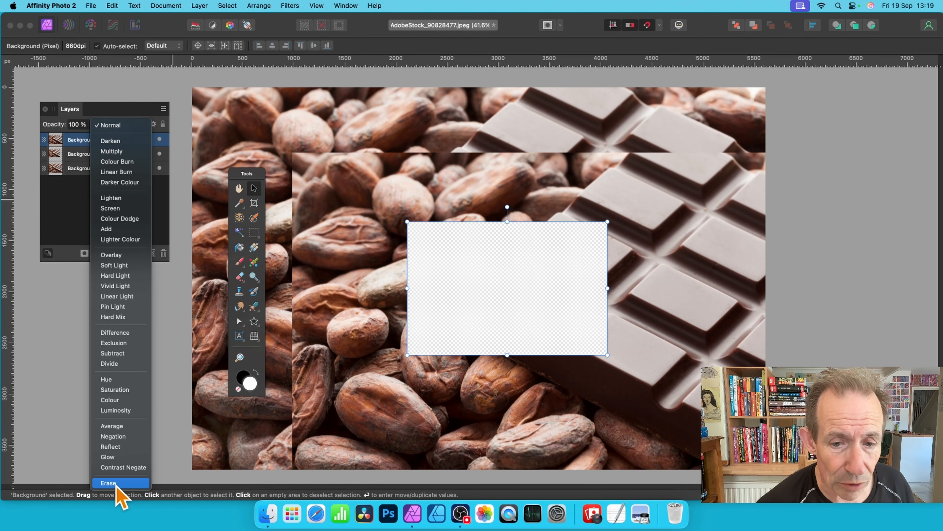
click(108, 483)
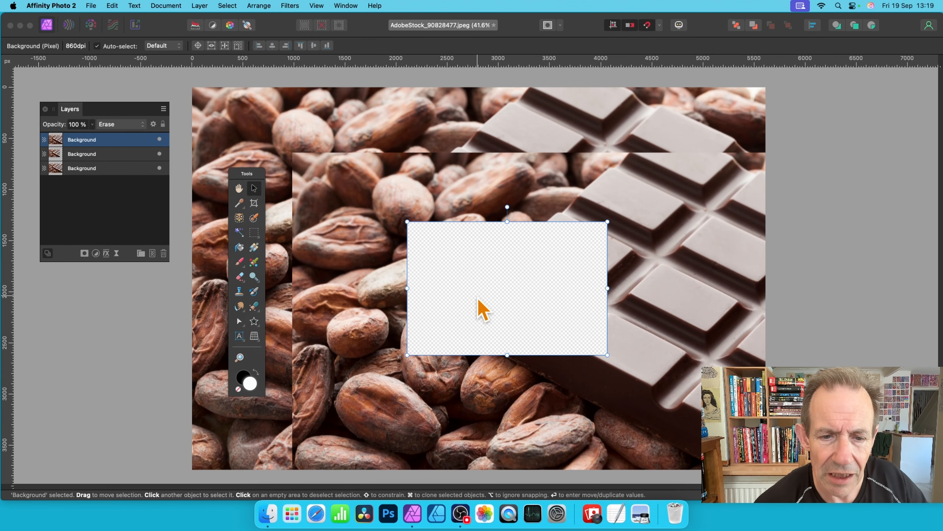
drag(515, 255, 509, 277)
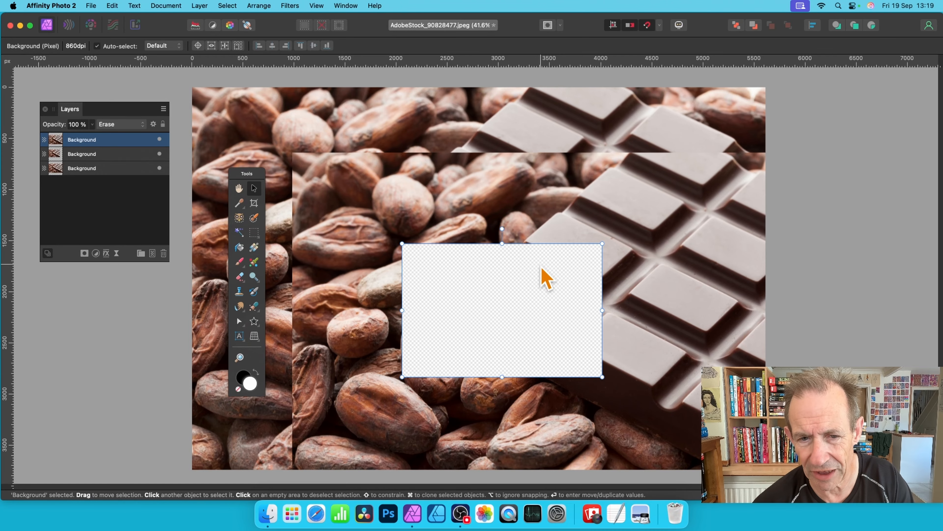
key(super+z)
key(super+z)
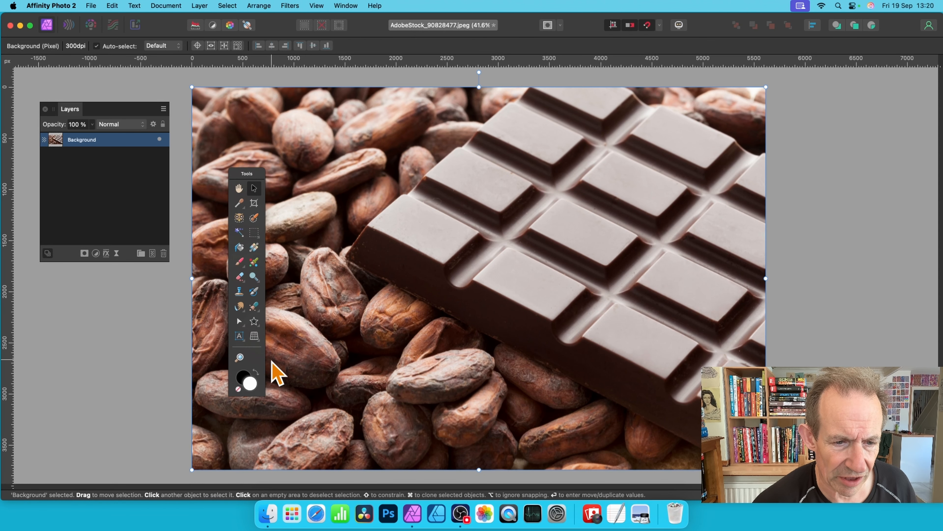
- Draw a white five-pointed star about 3000 px wide over the photo and move it up towards the upper left
click(255, 322)
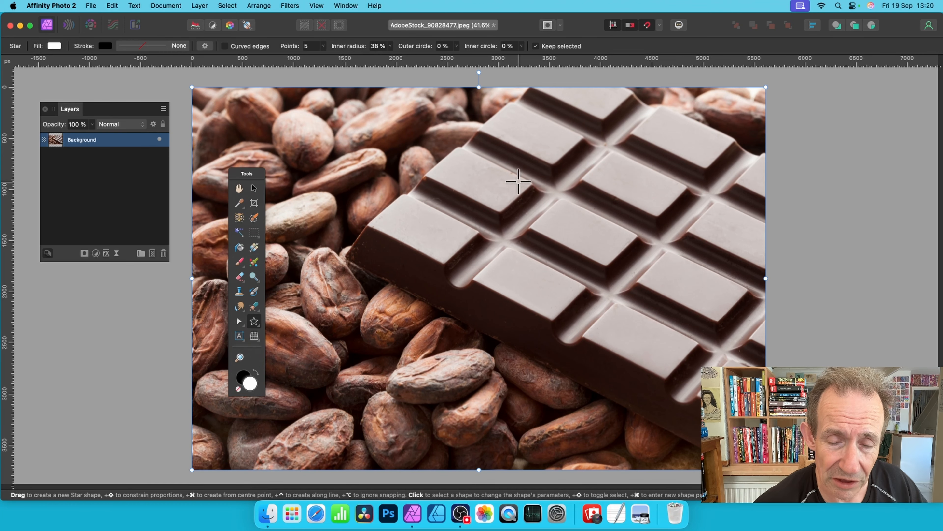
drag(391, 182, 696, 440)
click(254, 188)
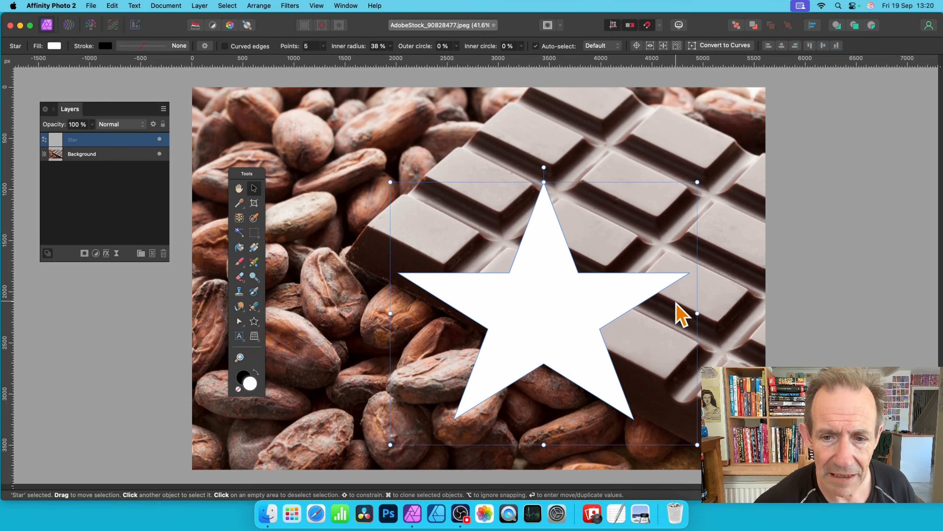
drag(553, 284, 448, 230)
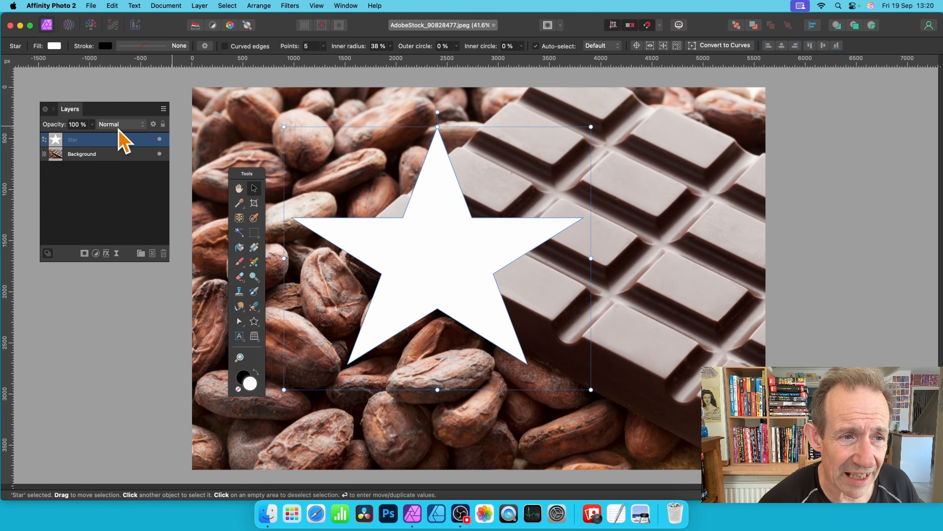
- Set the star's blend mode to Erase and move the star slightly down over the photo
click(126, 125)
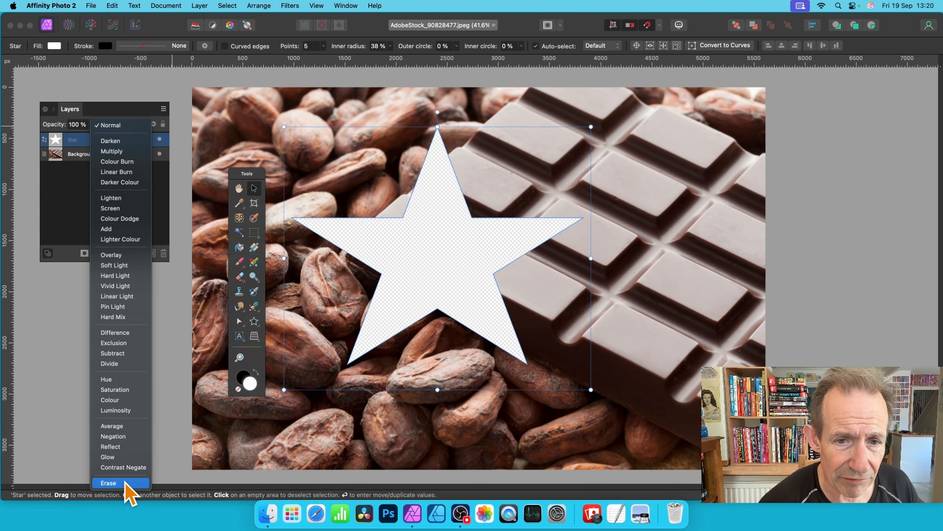
click(111, 483)
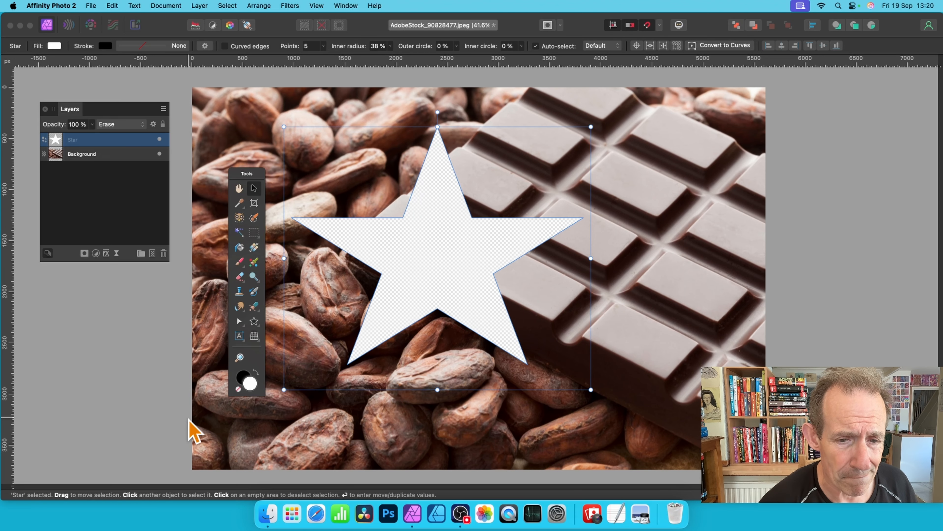
drag(466, 190, 458, 238)
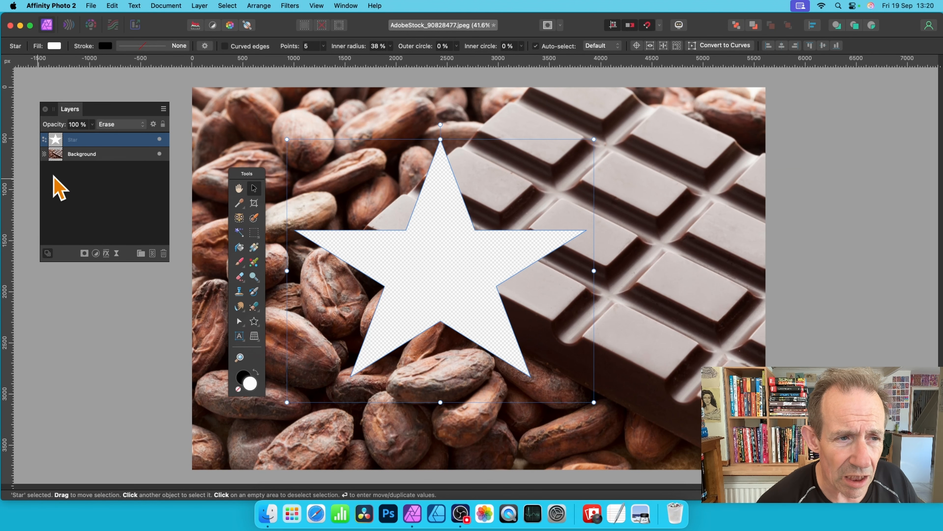
- Duplicate the Background layer and scale the copy down so its edges surround the star
click(87, 154)
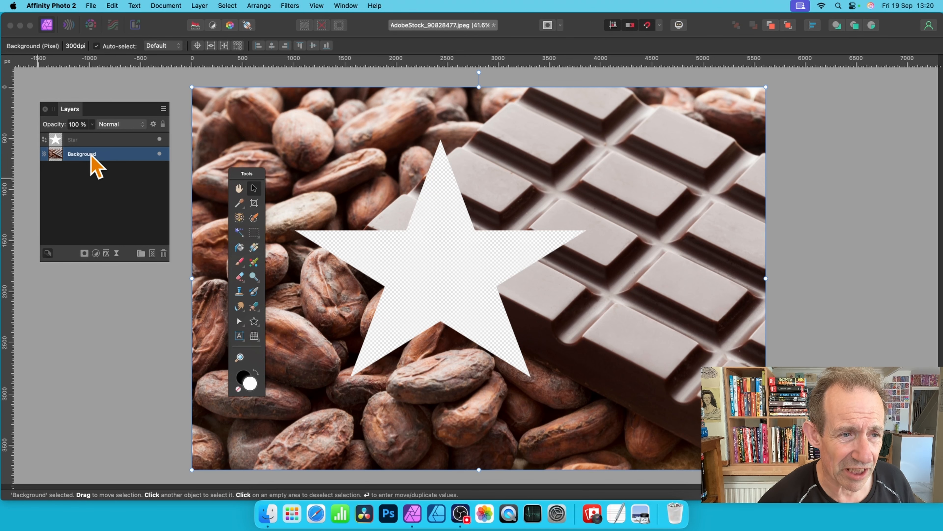
right_click(91, 154)
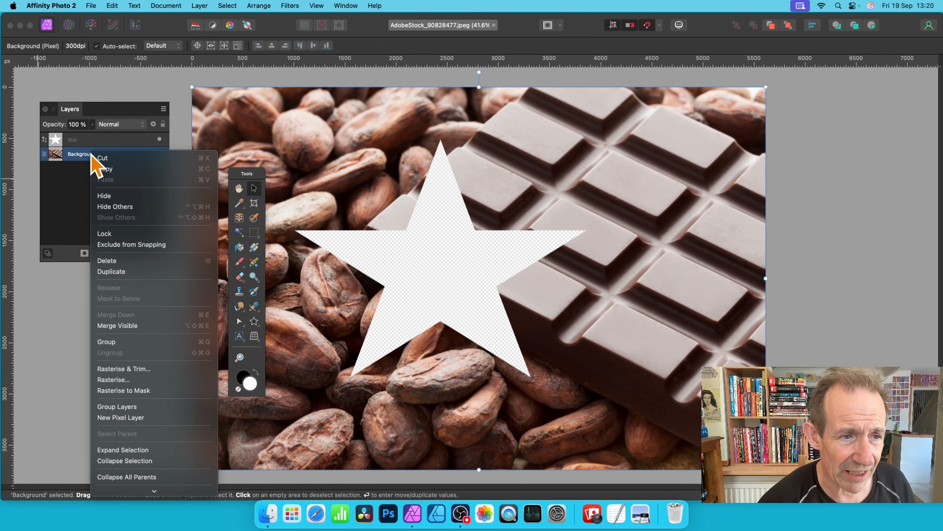
click(122, 274)
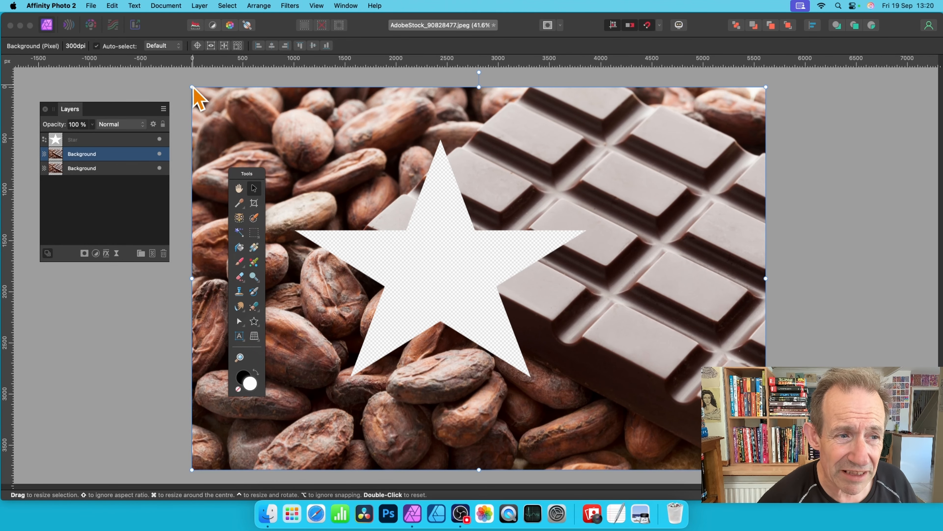
drag(193, 89, 311, 195)
drag(698, 424, 633, 365)
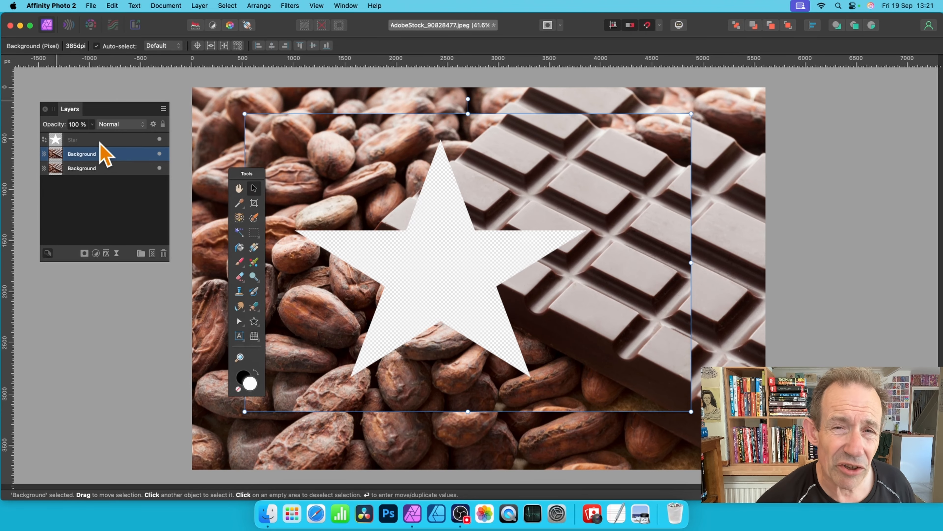
- Group the star with the scaled Background copy beneath it
shift+click(112, 140)
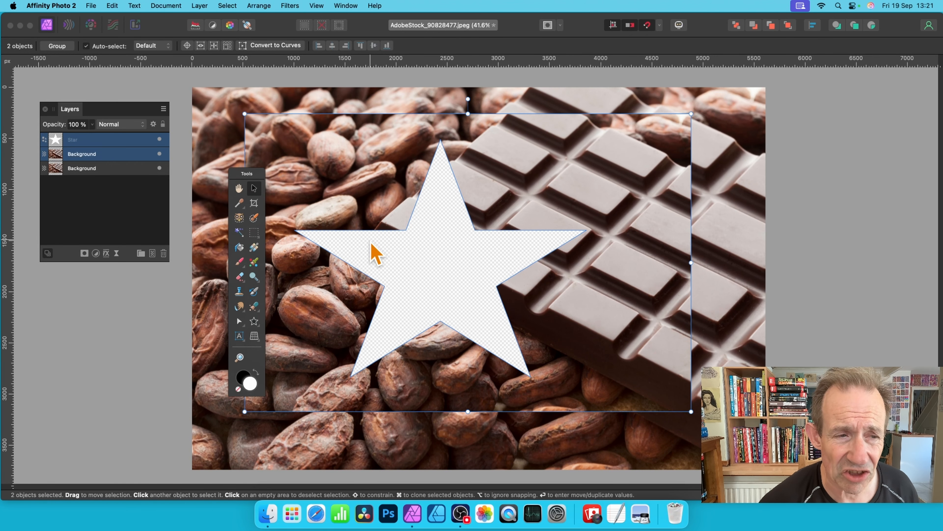
right_click(96, 146)
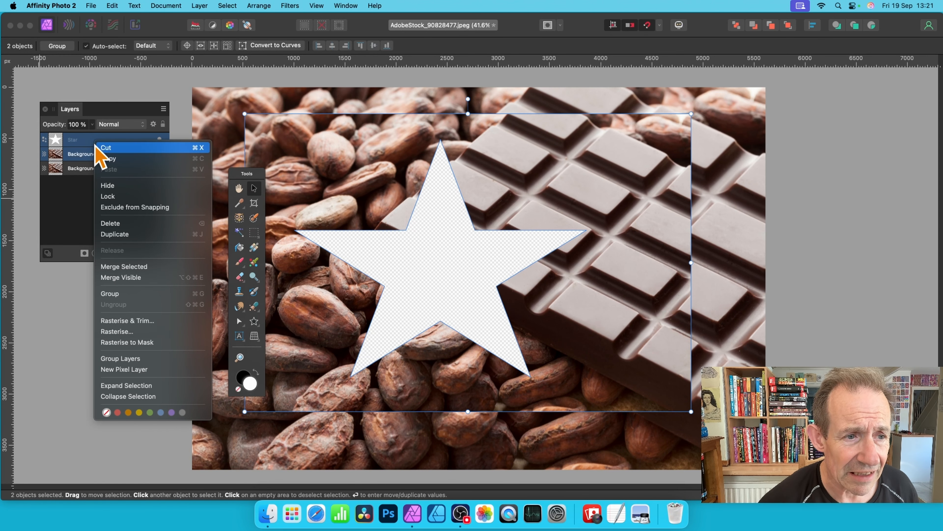
click(147, 293)
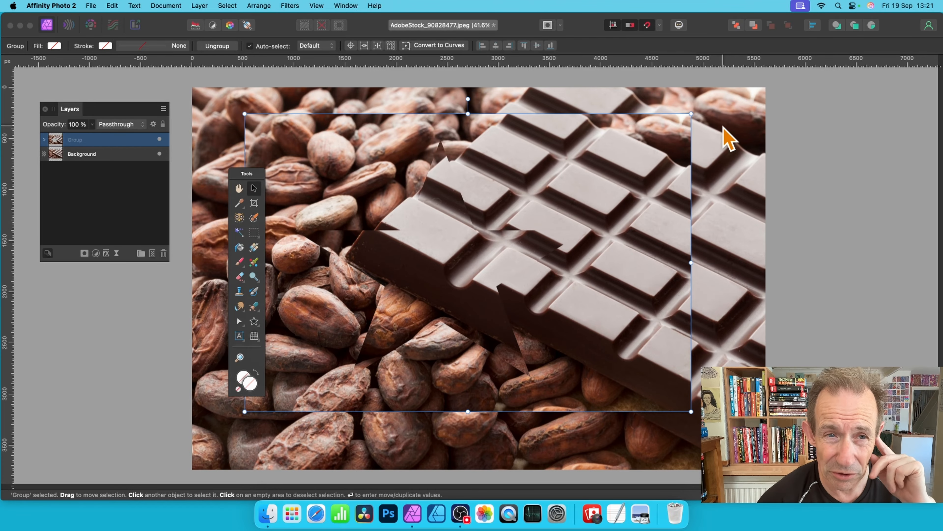
- Add a Black & White adjustment layer directly above the full-size Background layer, keeping its default settings
click(99, 154)
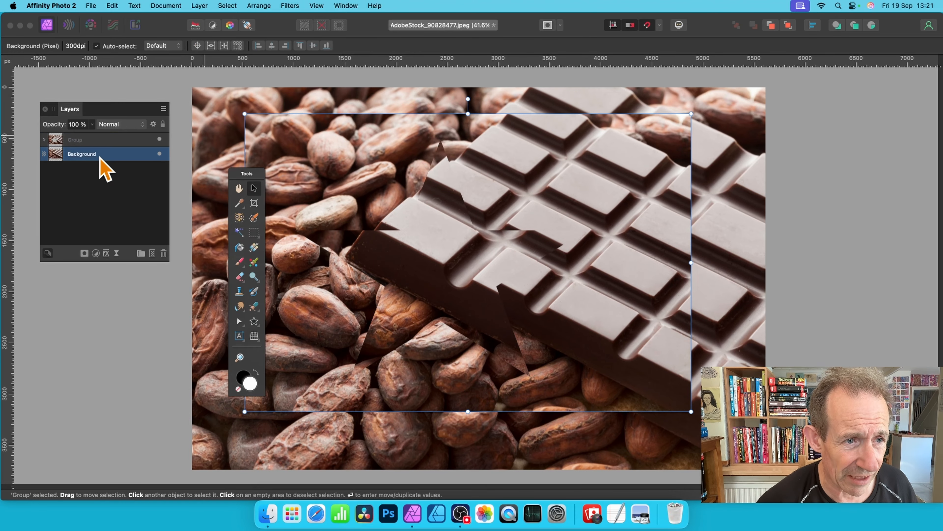
click(200, 5)
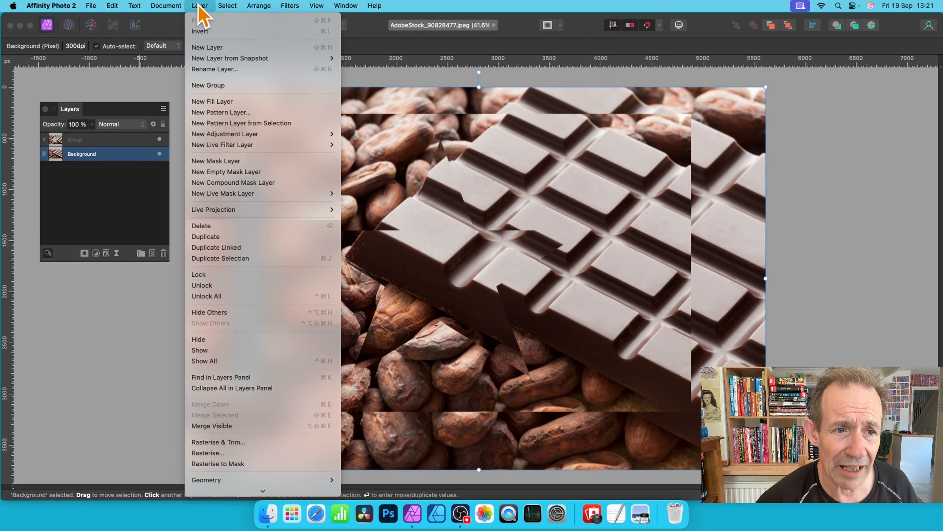
mouse_move(235, 135)
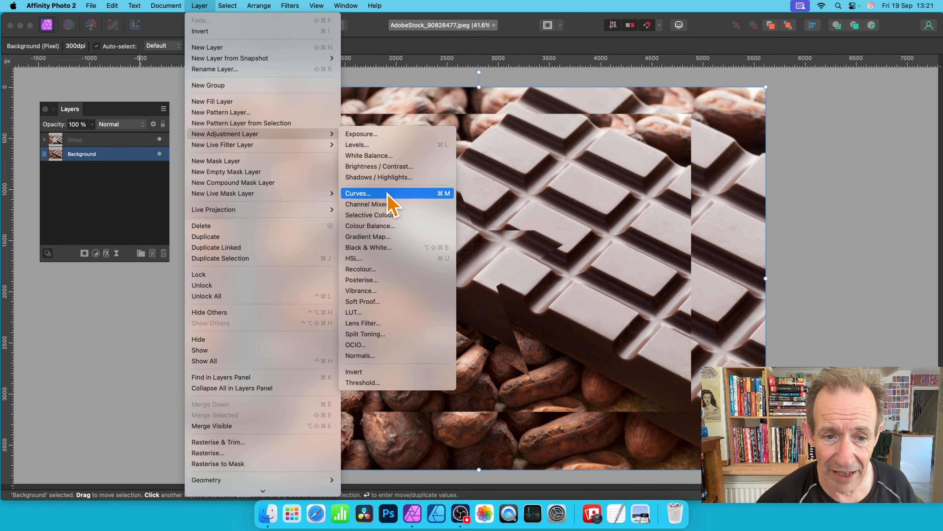
click(386, 248)
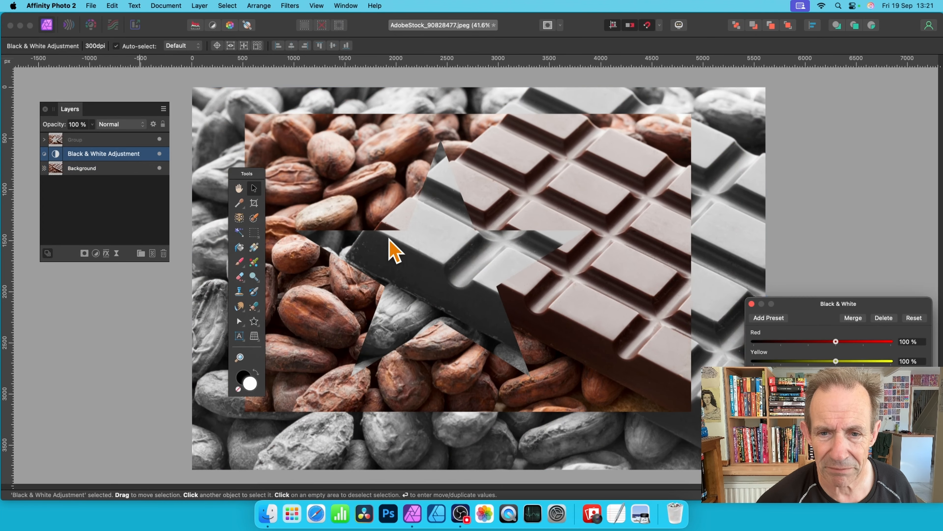
drag(870, 309, 505, 148)
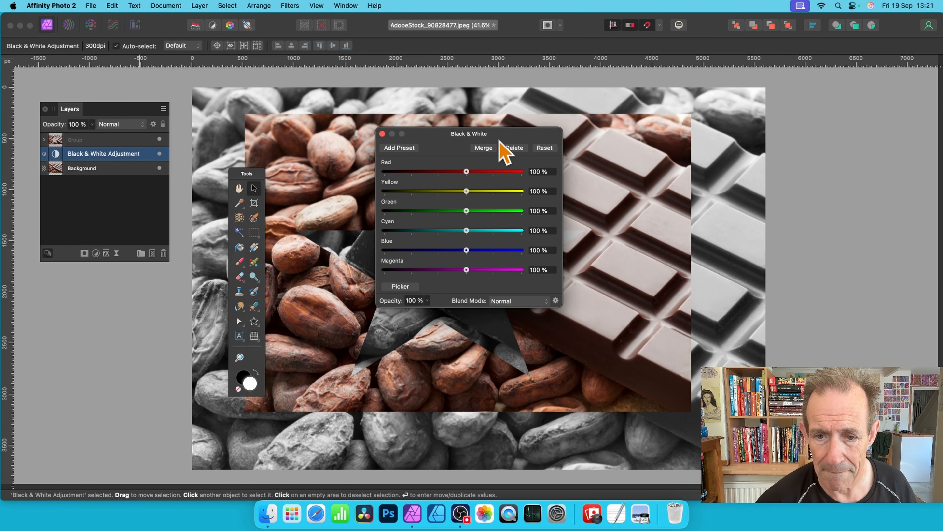
click(382, 133)
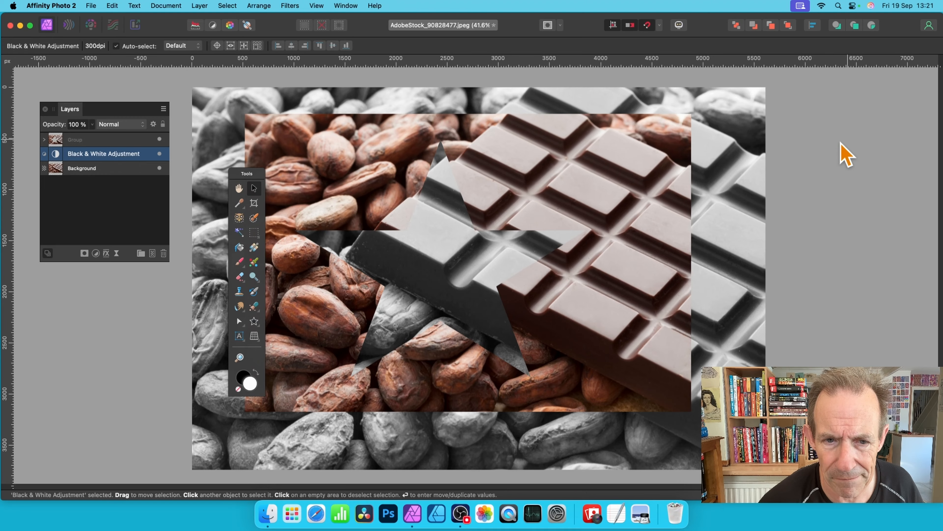
- Expand the star group in the layer list and scale the whole group down towards the photo's upper left
click(102, 140)
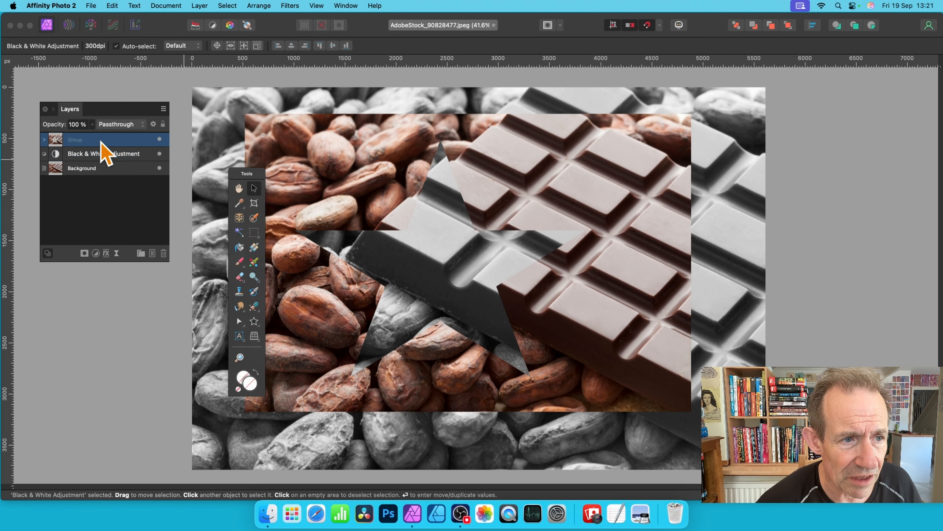
click(44, 139)
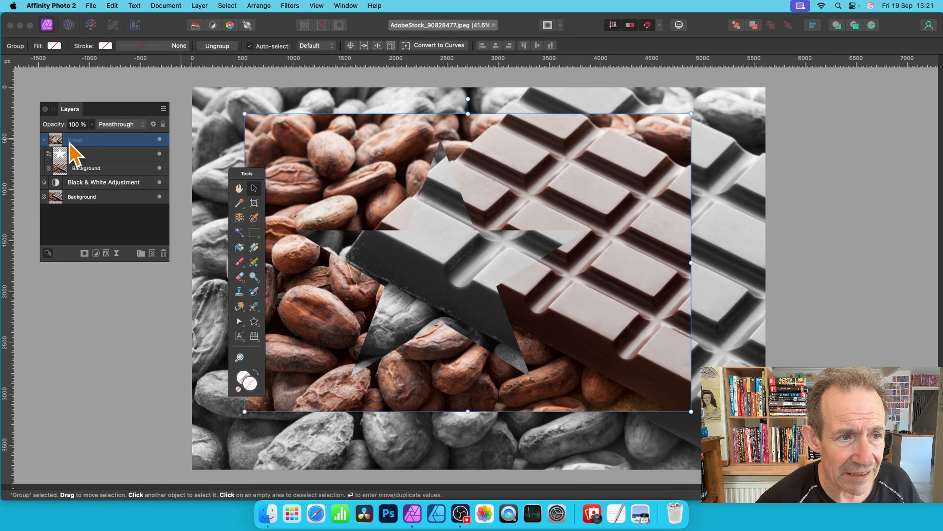
drag(553, 151, 527, 158)
drag(672, 407, 512, 299)
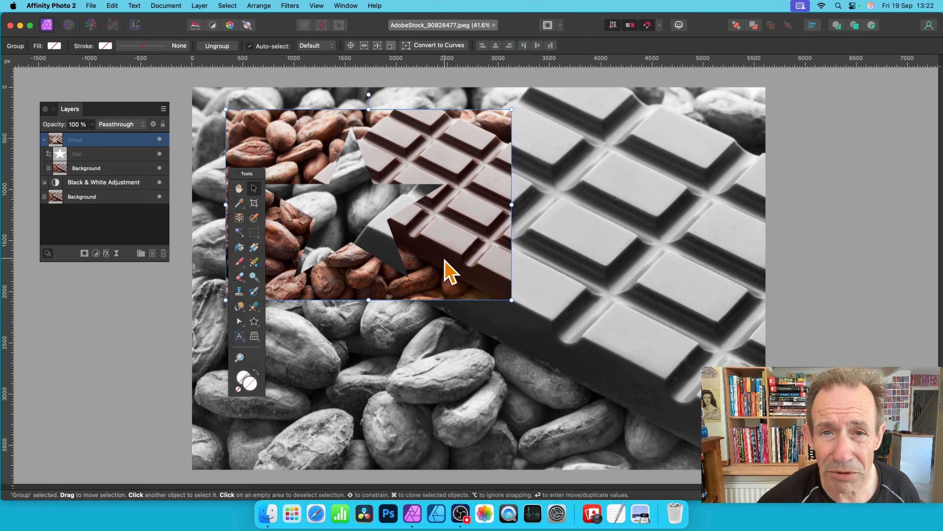
- Place a duplicate of the star group at the photo's lower right and undo it
drag(445, 260, 742, 397)
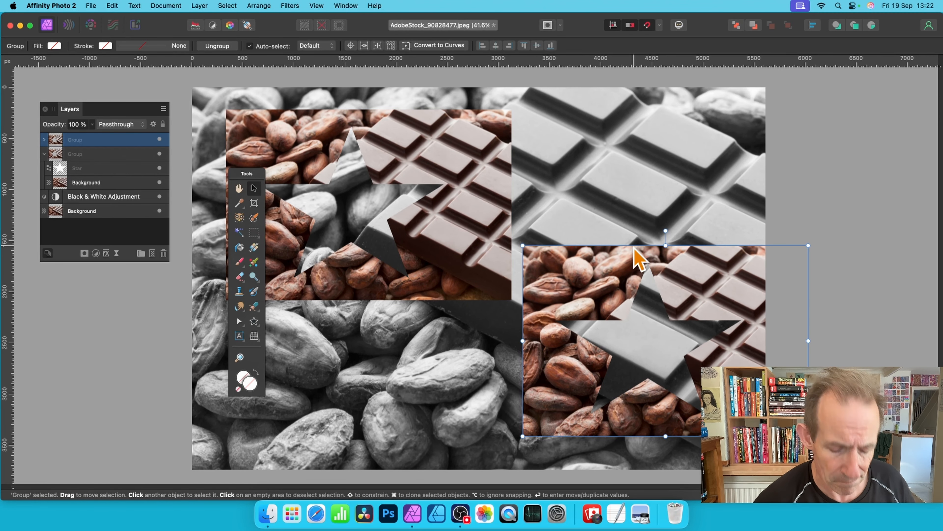
key(super+z)
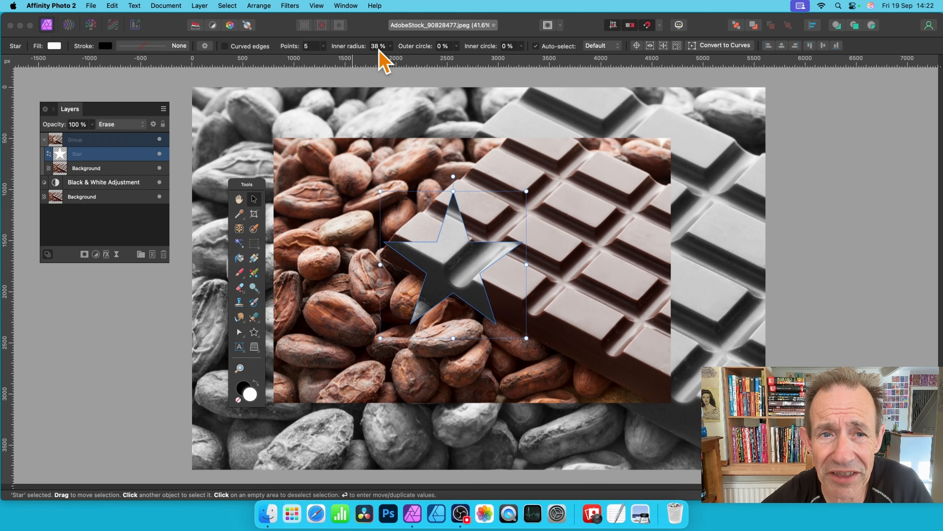
- Reshape the star inside the group with an inner radius of 52 %, an outer circle of 63 % and 9 points
click(390, 46)
drag(390, 57, 507, 57)
click(457, 46)
click(324, 46)
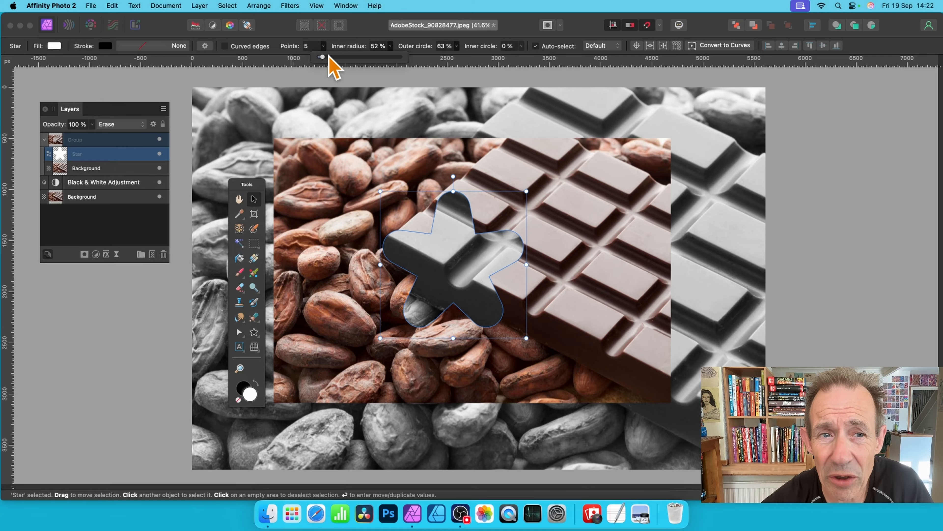
drag(322, 57, 330, 57)
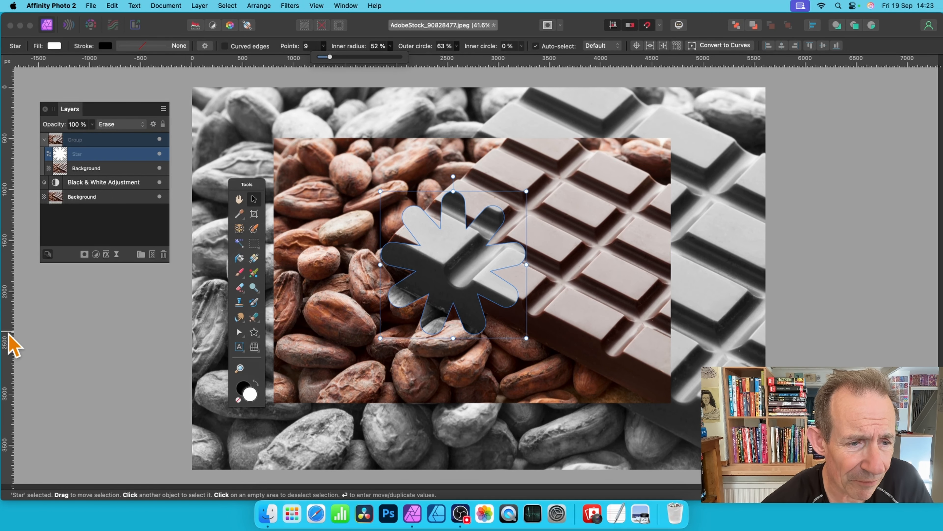
- Enable the Bevel / Emboss layer effect on the star with a radius of 43.6 px
click(106, 255)
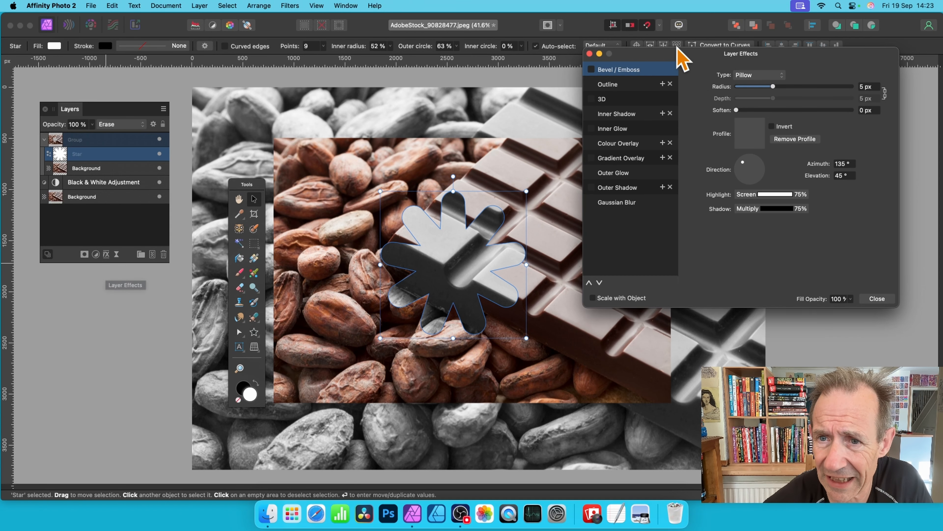
drag(670, 54, 135, 155)
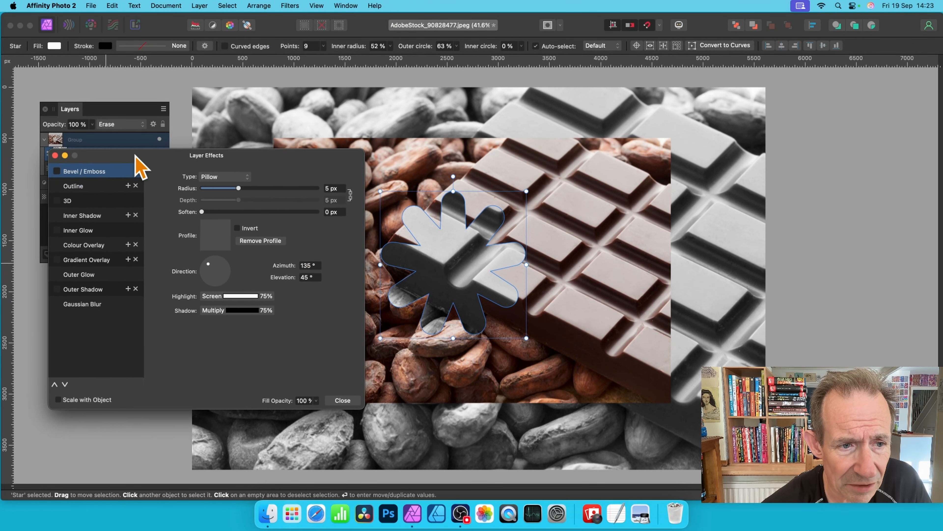
click(57, 171)
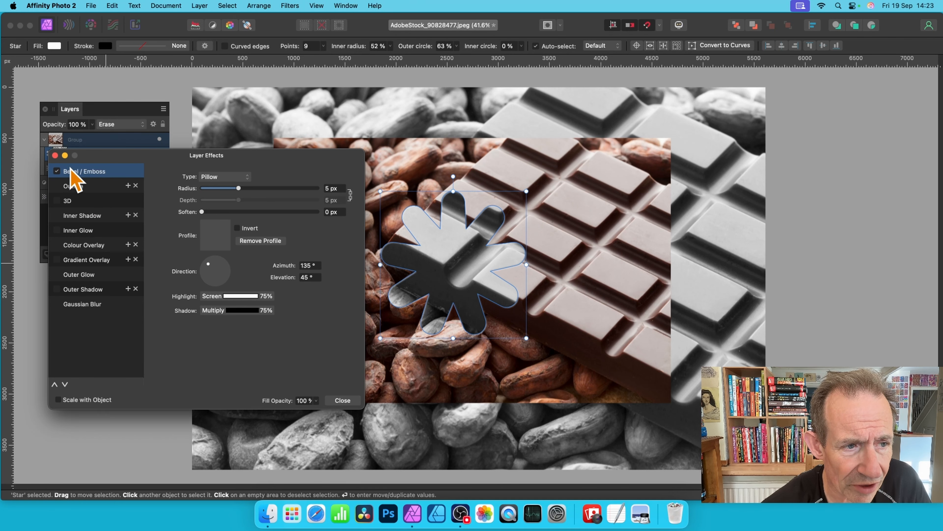
drag(245, 188, 296, 188)
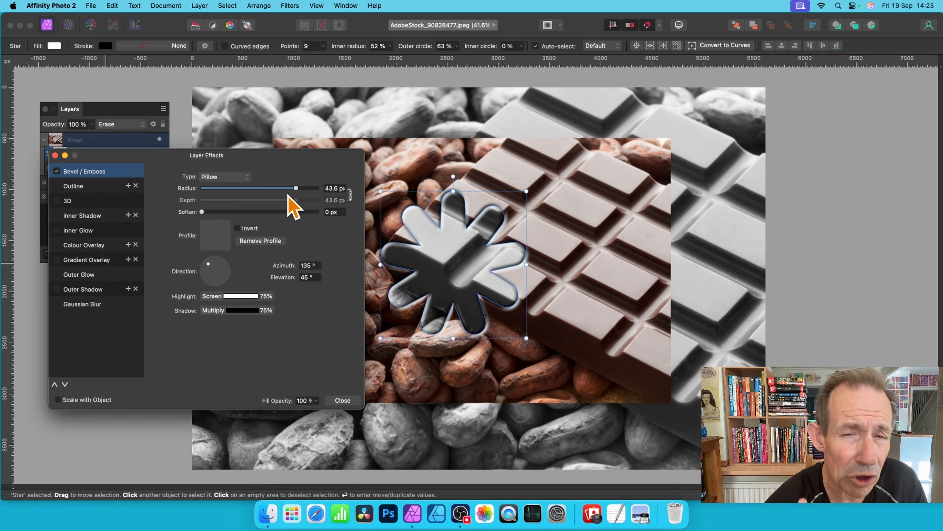
- Compare the Inner and Outer bevel types on the star and settle on Emboss
click(228, 178)
click(219, 147)
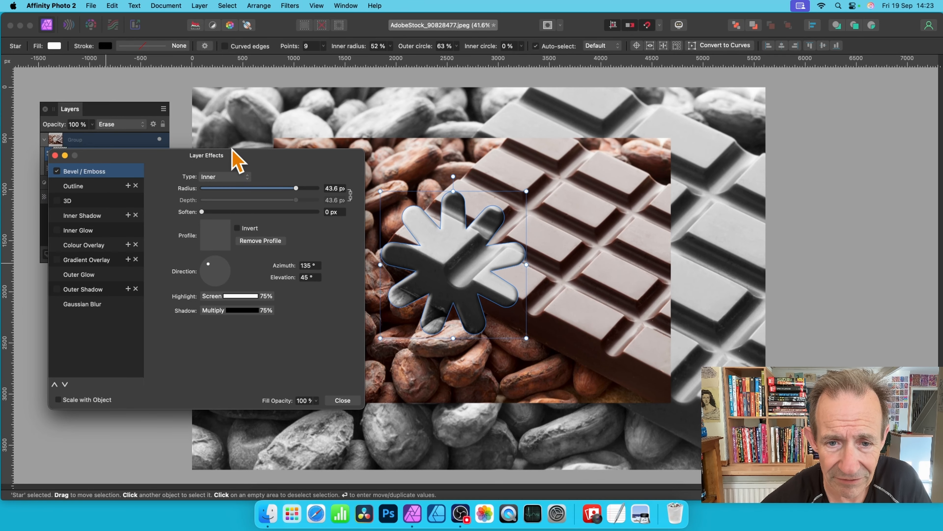
click(222, 178)
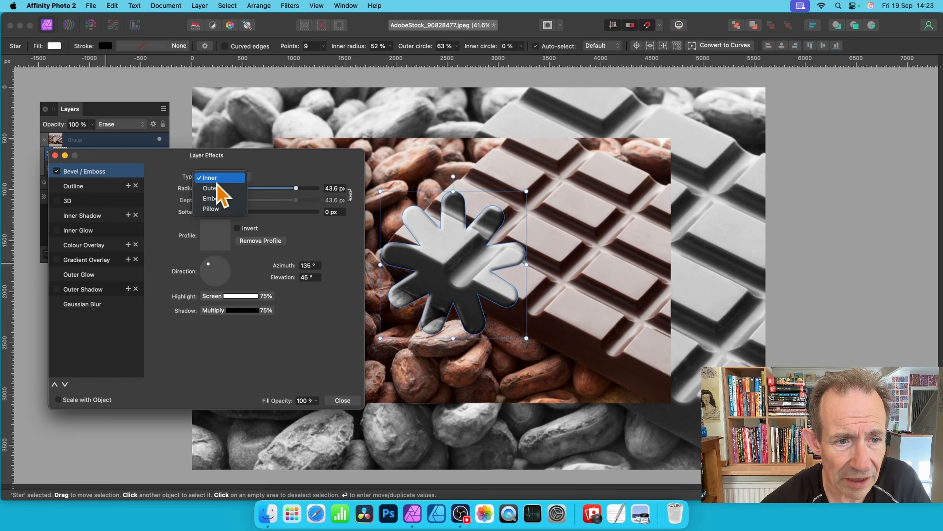
click(218, 185)
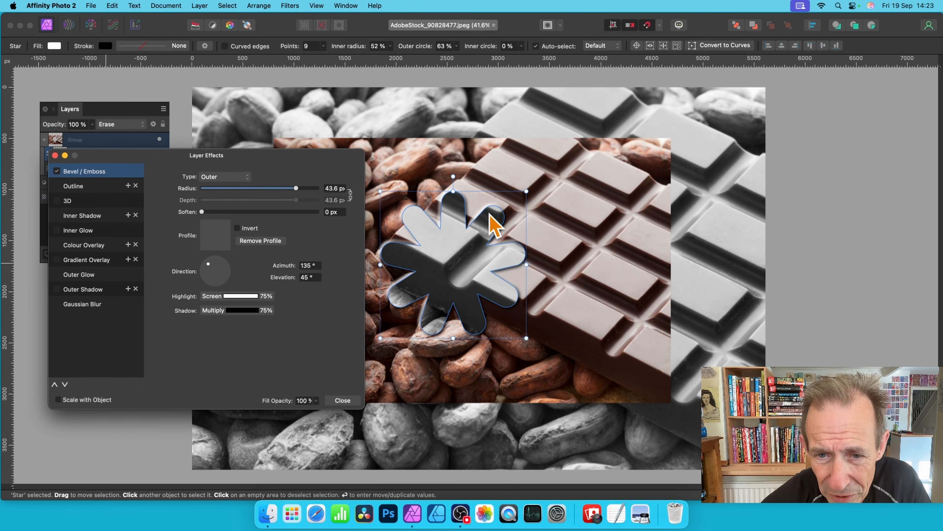
click(232, 177)
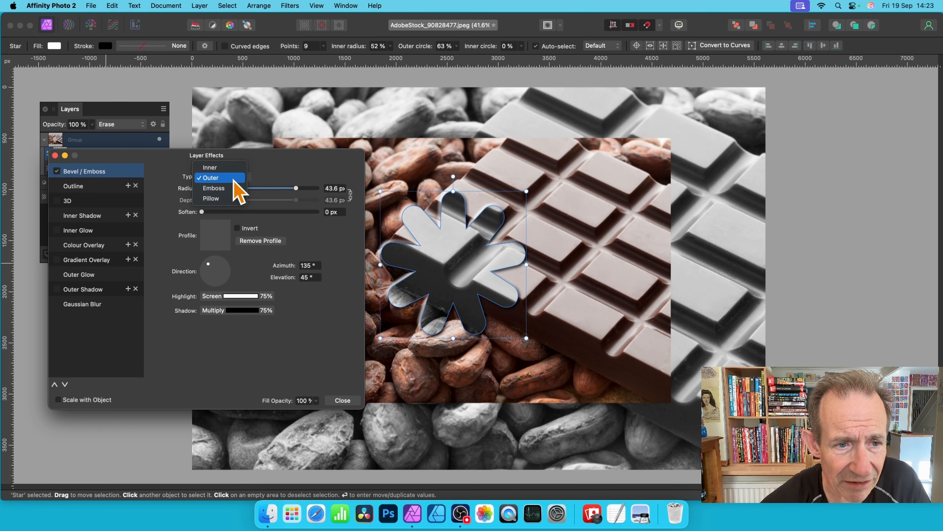
click(236, 185)
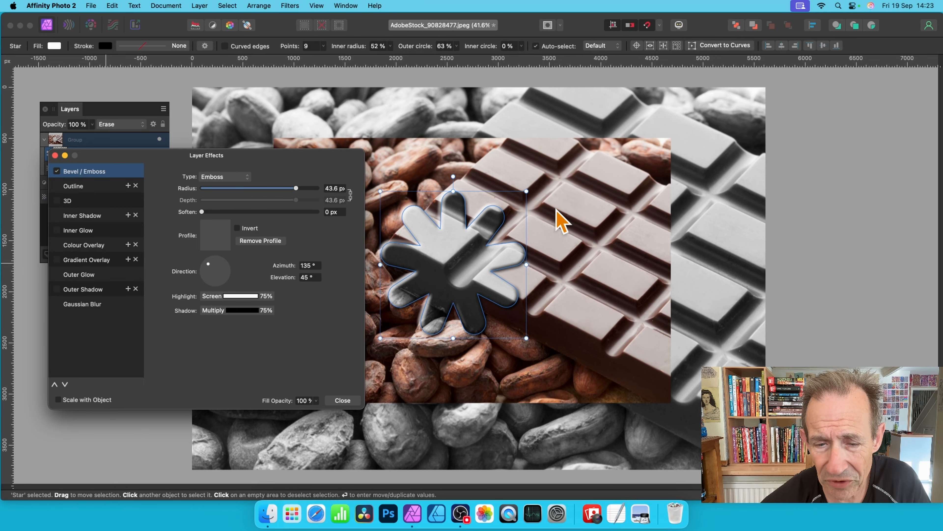
click(67, 202)
mouse_move(244, 177)
mouse_down()
mouse_move(290, 177)
mouse_move(243, 178)
mouse_up()
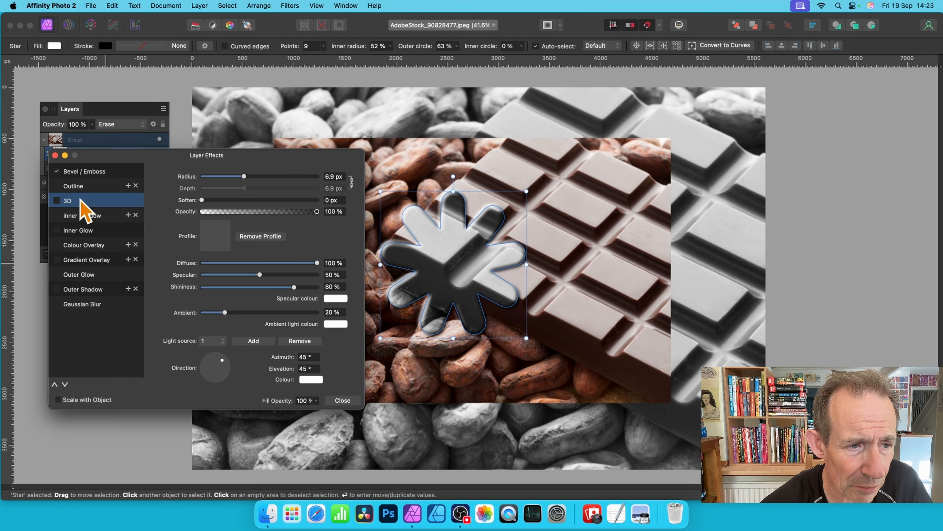
click(86, 172)
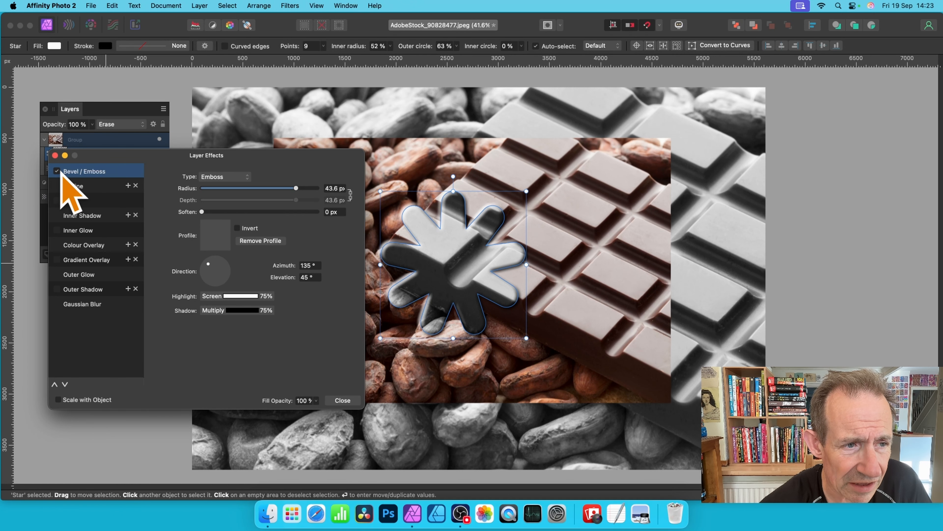
- Add an Outer Shadow to the star with radius 100 px, offset 100 px and intensity 89 %, and close the layer effects
click(70, 292)
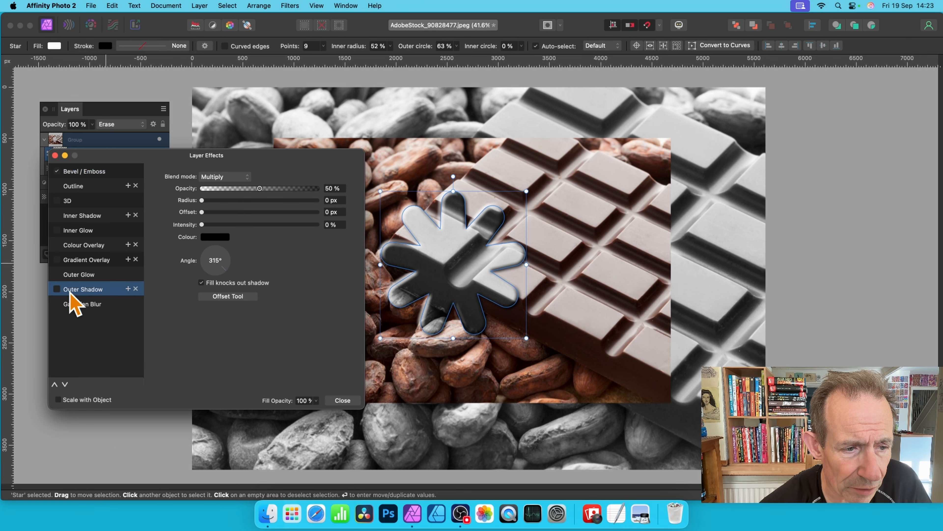
click(57, 288)
drag(220, 200, 375, 238)
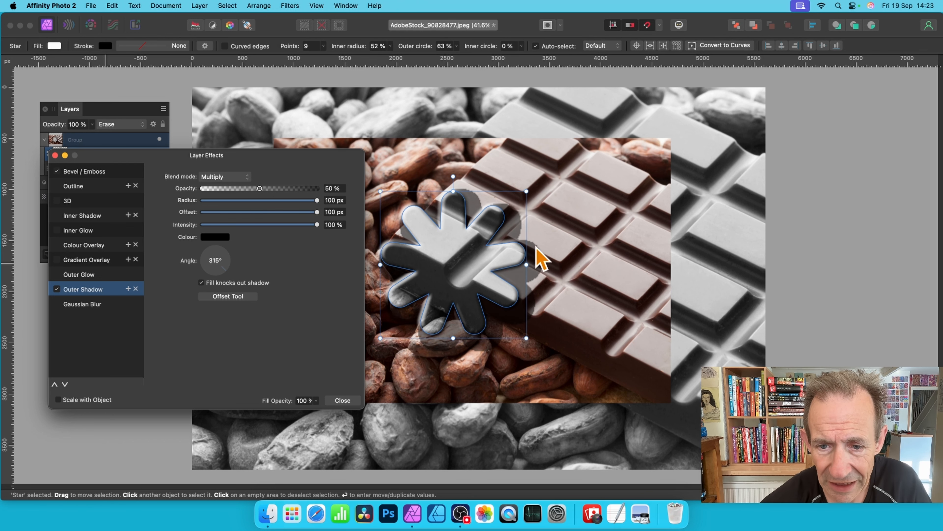
mouse_move(316, 225)
mouse_down()
mouse_move(291, 226)
mouse_move(304, 226)
mouse_up()
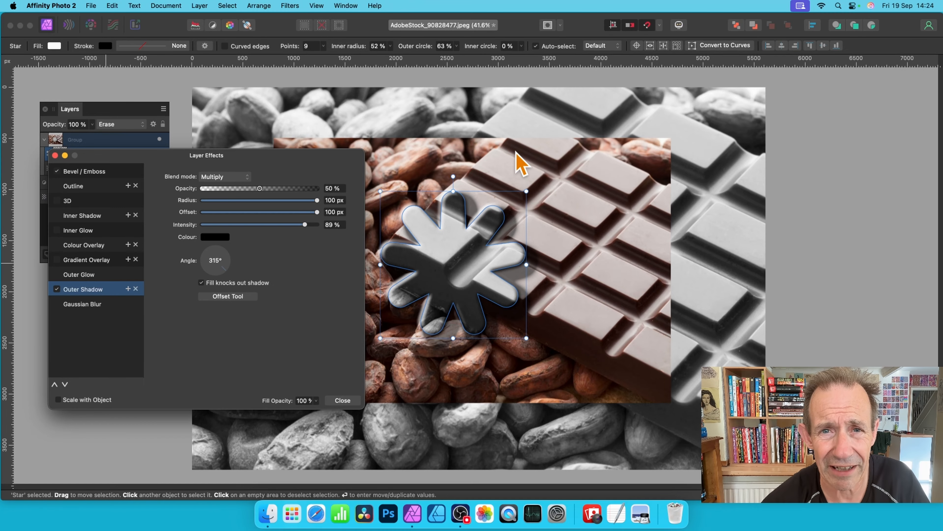
click(354, 399)
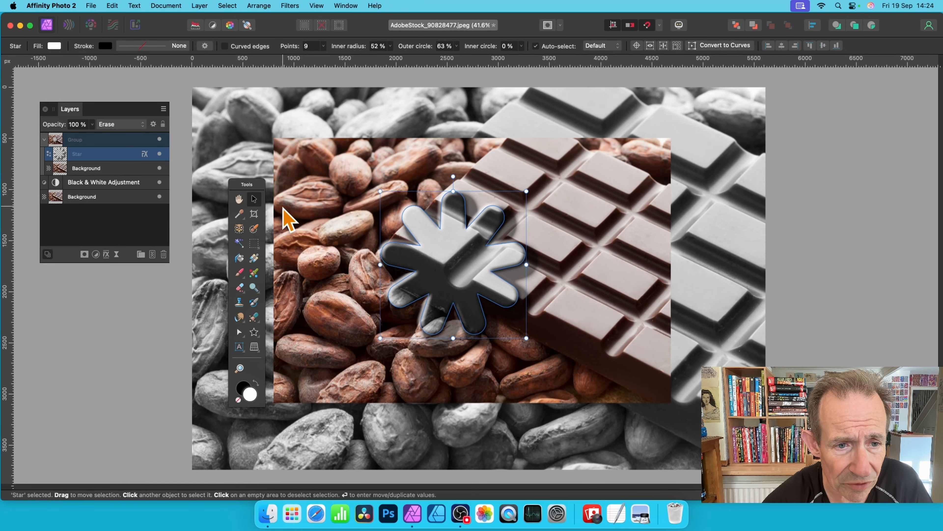
- Move the star to the inner photo's upper left, shrink it slightly, and place three duplicates across the rest of that photo
drag(431, 271, 354, 235)
drag(448, 303, 424, 268)
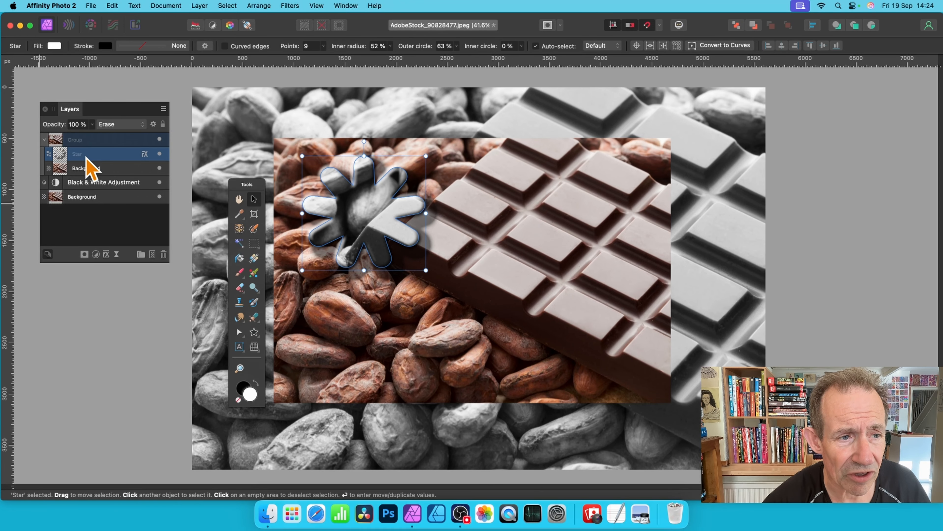
right_click(105, 154)
click(129, 273)
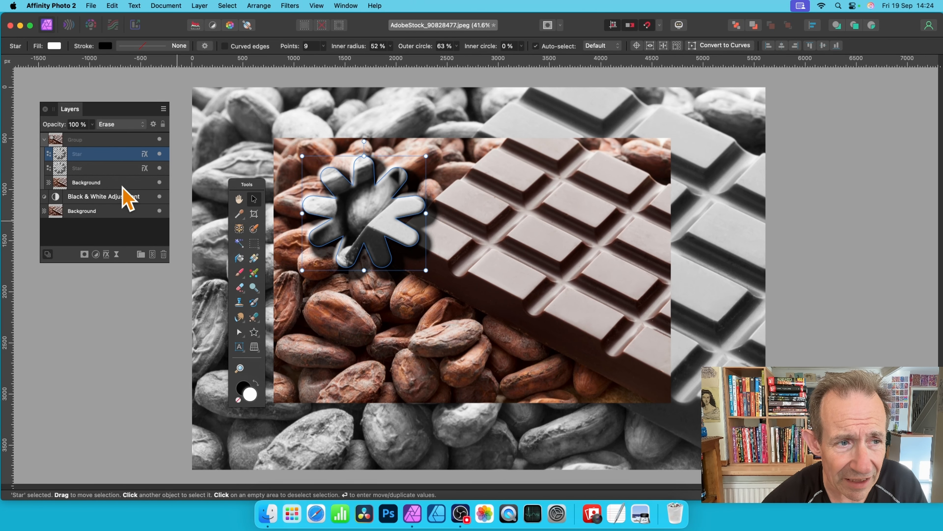
drag(350, 214, 496, 224)
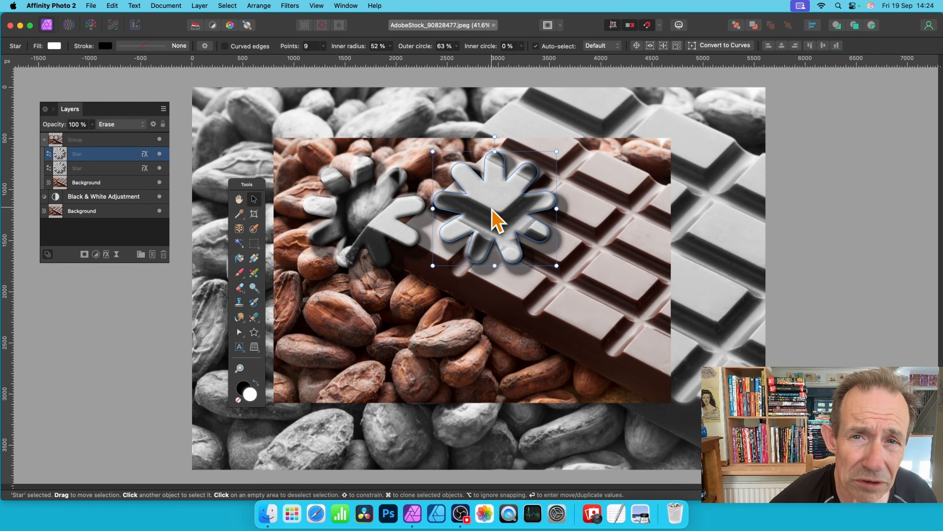
mouse_move(493, 210)
mouse_down()
mouse_move(528, 233)
mouse_move(576, 328)
mouse_move(576, 318)
mouse_move(428, 303)
mouse_up()
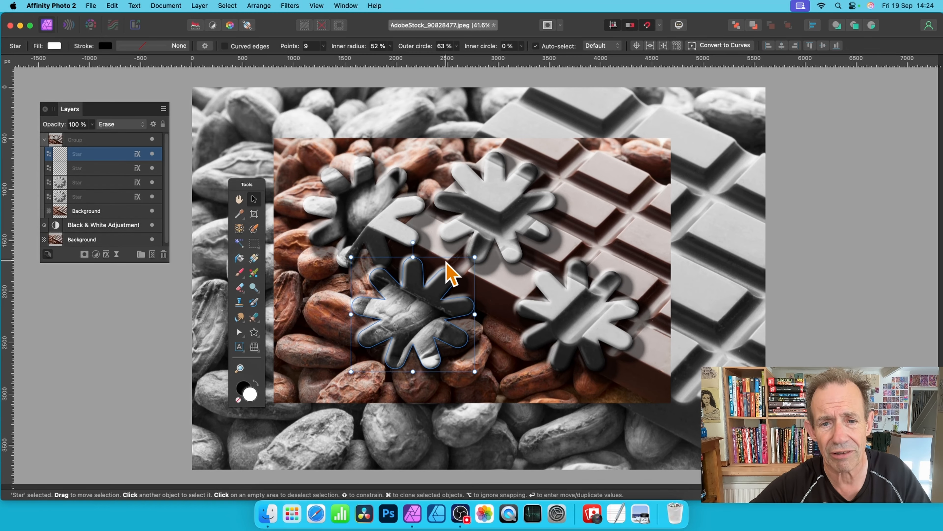
- Scale the whole group of stars and photo down, move it up to the right, and enlarge it again towards the lower left
click(91, 140)
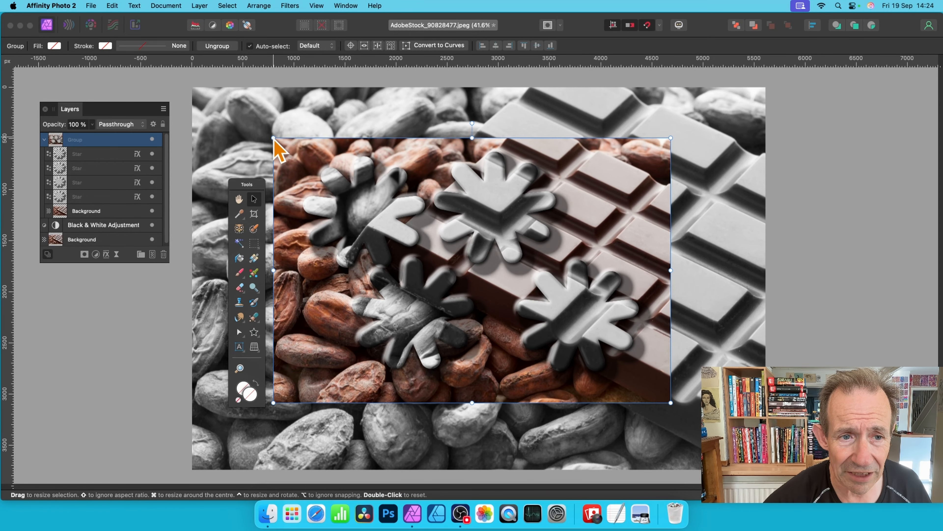
drag(275, 139, 346, 193)
drag(537, 272, 574, 213)
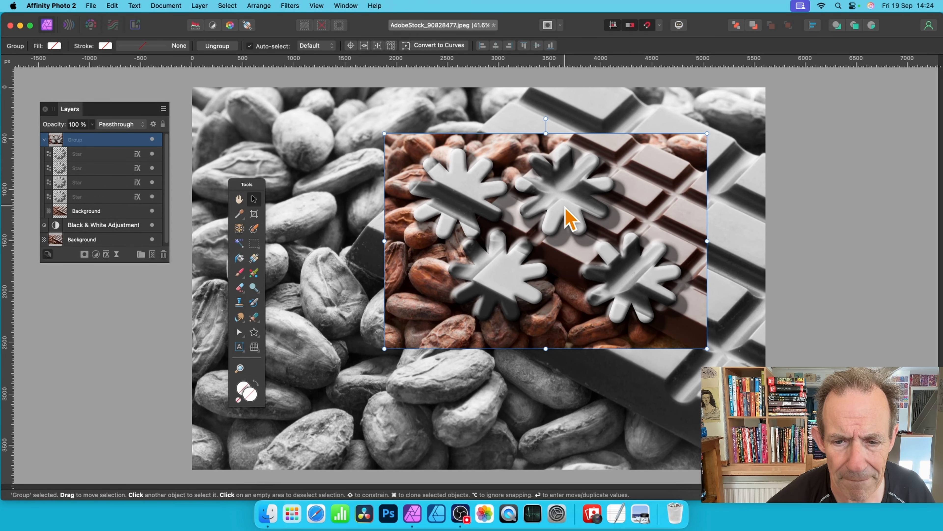
drag(384, 348, 293, 408)
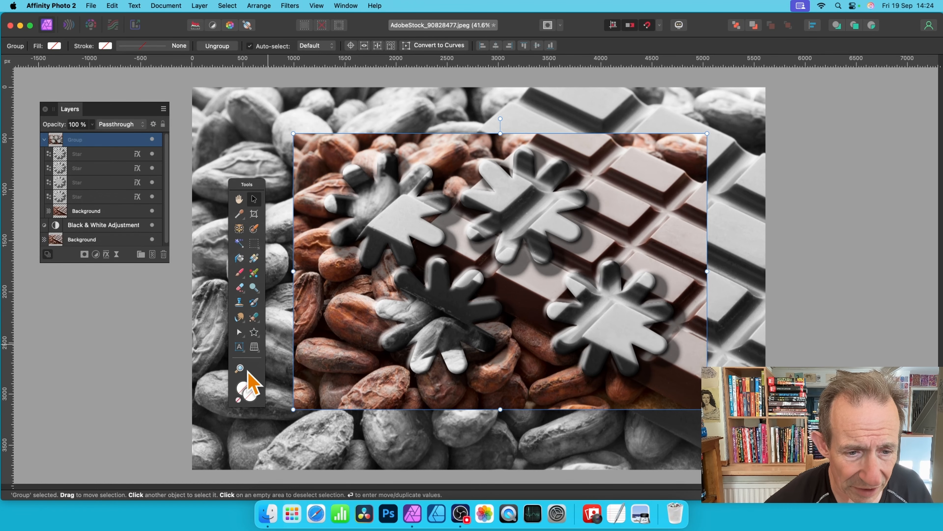
- Draw a donut shape over the chocolate bar near the inner photo's upper-right corner, with a 50 % hole radius
click(257, 335)
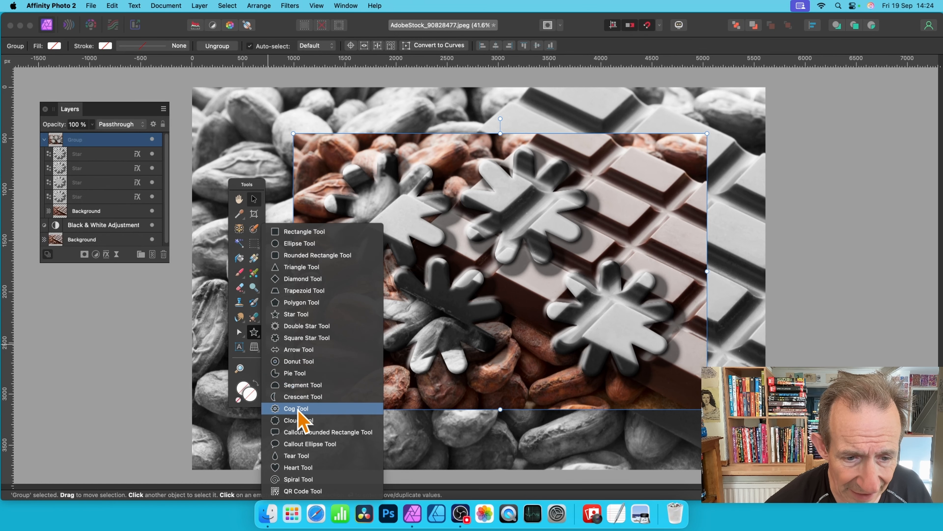
click(298, 361)
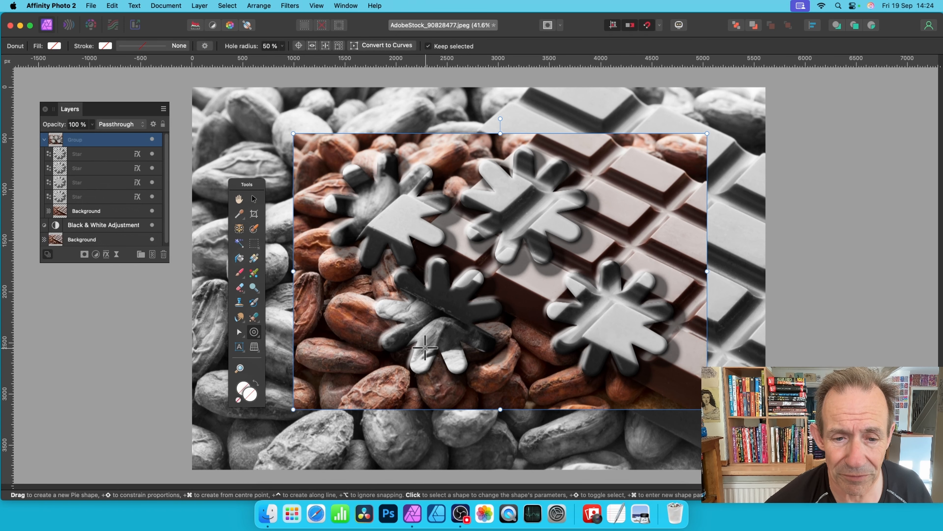
drag(611, 154, 691, 231)
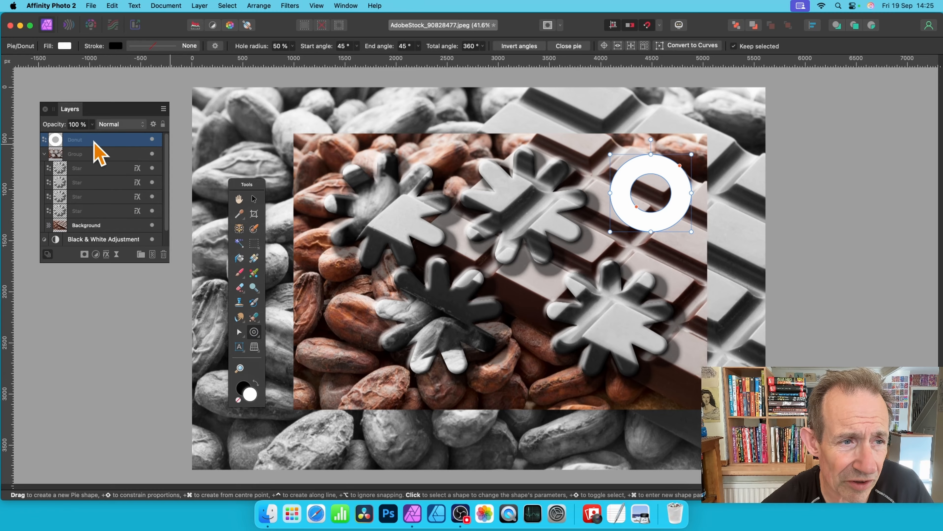
- Move the donut into the group above the stars, set its blend mode to Erase and stretch it slightly upwards
drag(94, 142, 84, 160)
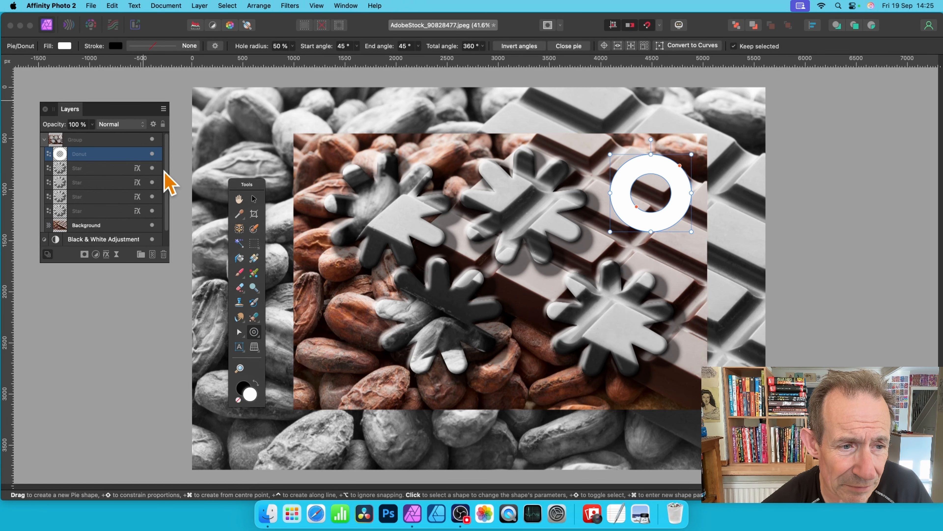
click(115, 125)
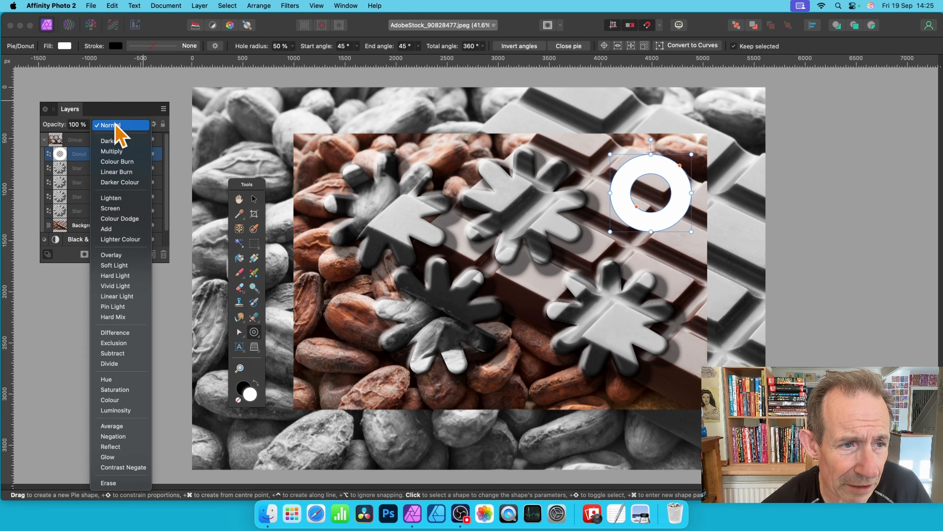
click(108, 482)
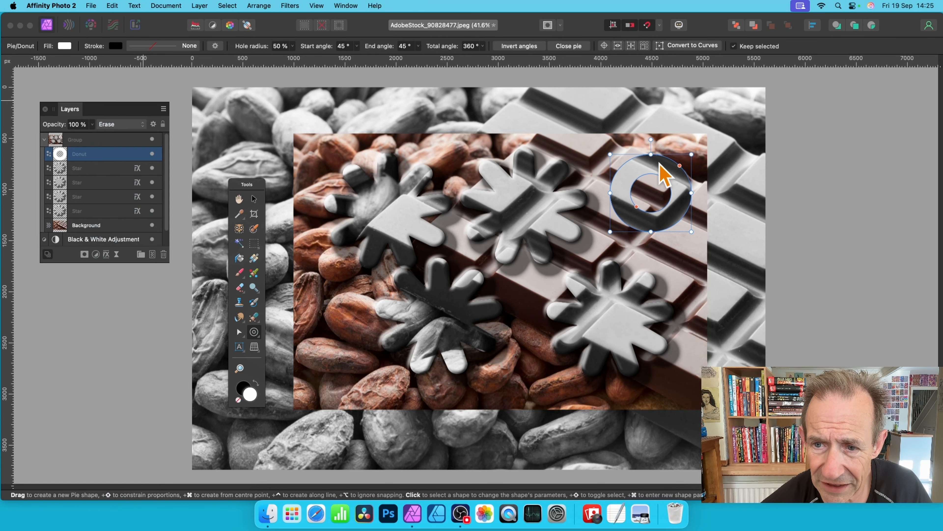
mouse_move(610, 155)
mouse_down()
mouse_move(576, 132)
mouse_move(637, 146)
mouse_move(528, 92)
mouse_move(563, 141)
mouse_move(535, 84)
mouse_move(628, 145)
mouse_move(544, 76)
mouse_move(505, 85)
mouse_move(518, 111)
mouse_move(598, 164)
mouse_move(780, 141)
mouse_move(574, 148)
mouse_move(624, 147)
mouse_up()
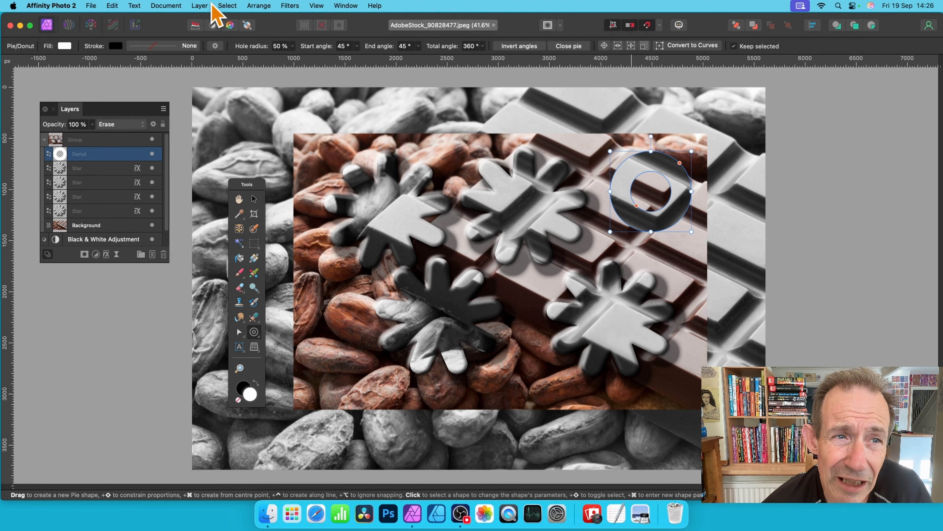
- Add a live Gaussian Blur filter to the donut with a radius of 24.8 px to soften the edges of its cut-out
click(199, 6)
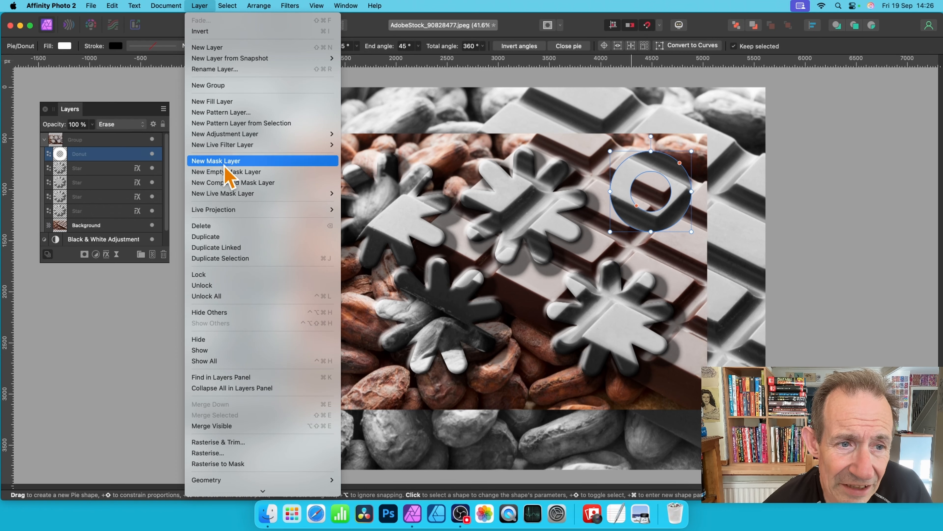
mouse_move(225, 145)
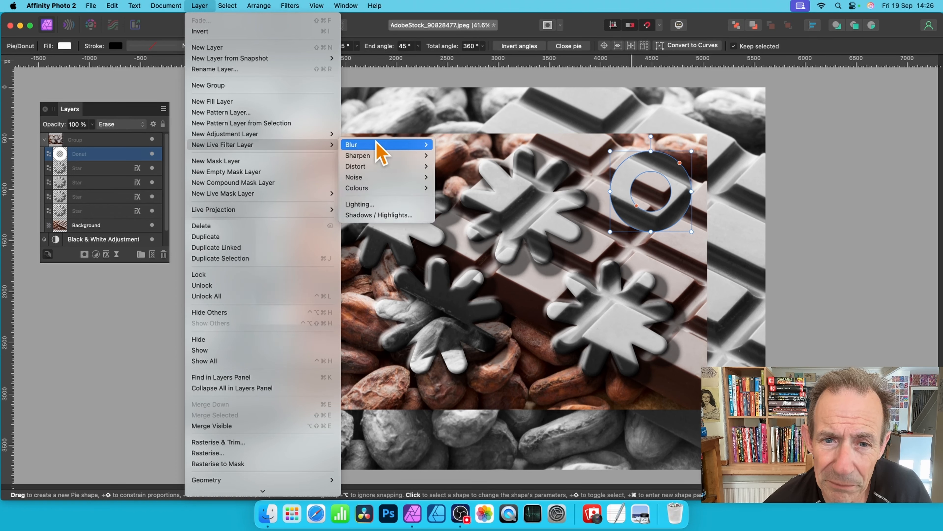
mouse_move(375, 145)
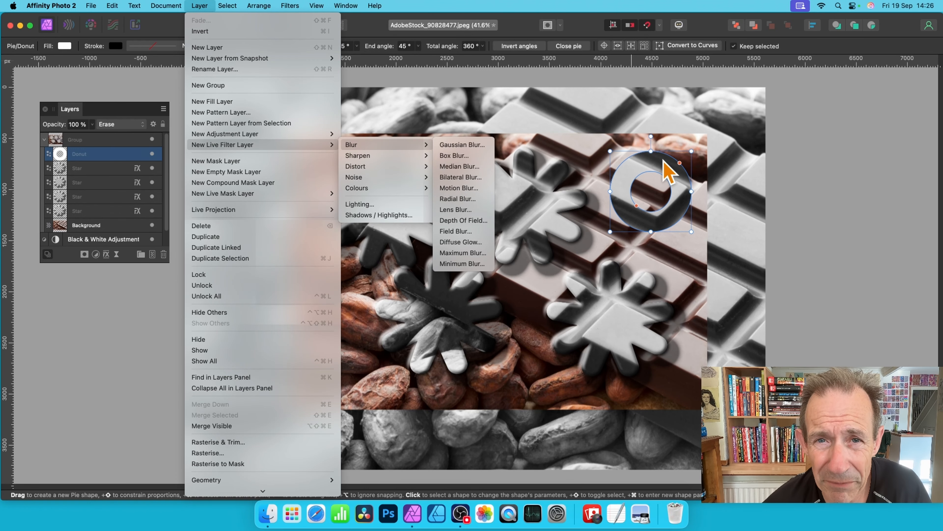
mouse_move(429, 145)
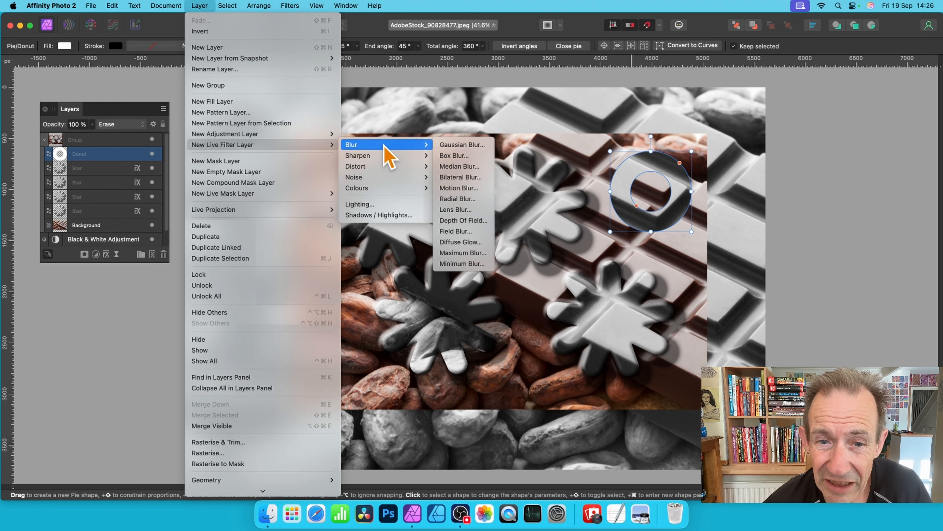
click(471, 149)
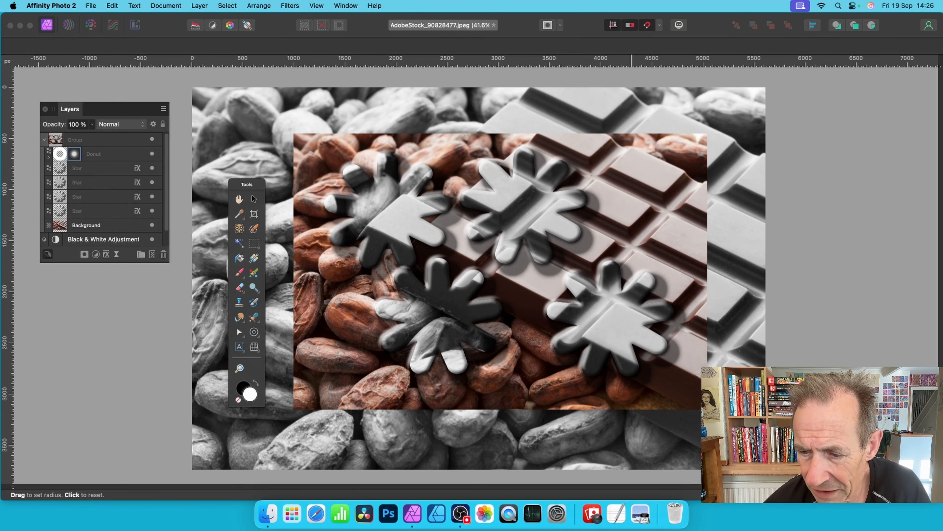
drag(817, 403, 521, 230)
drag(433, 272, 504, 279)
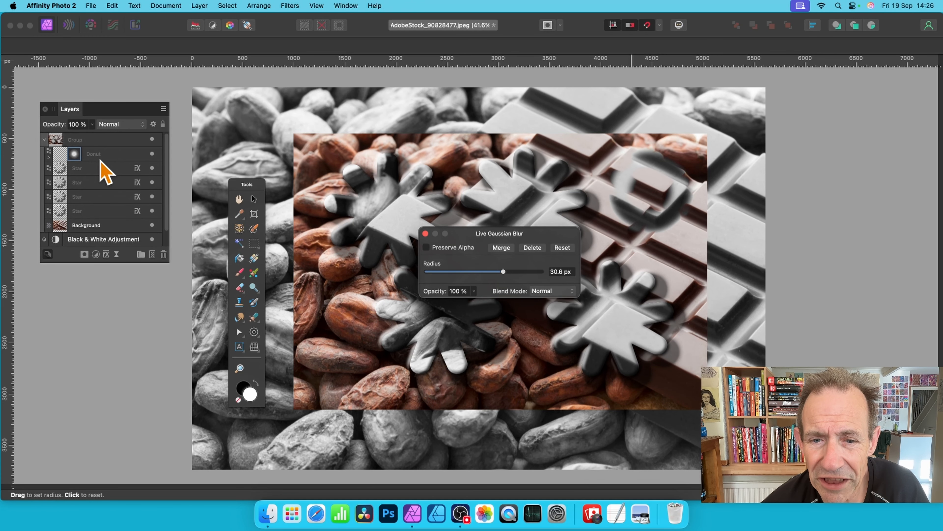
drag(504, 274, 496, 274)
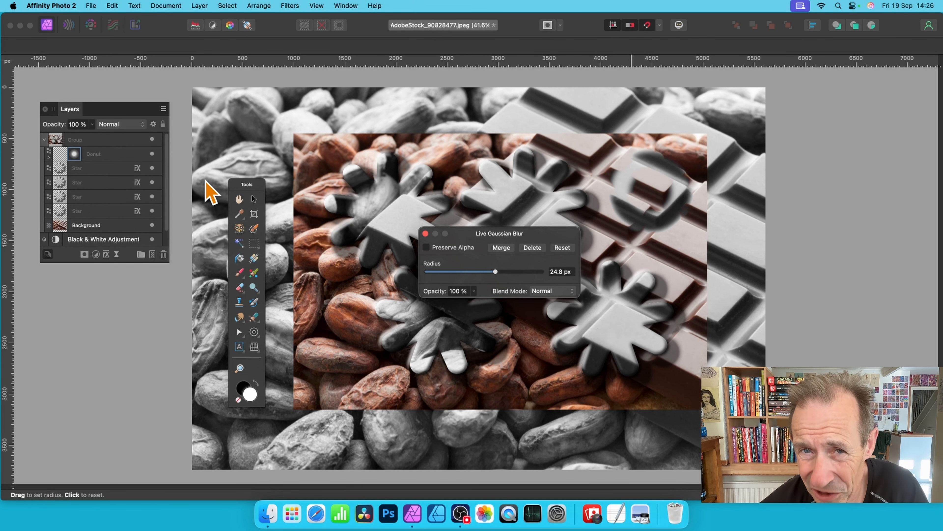
click(426, 233)
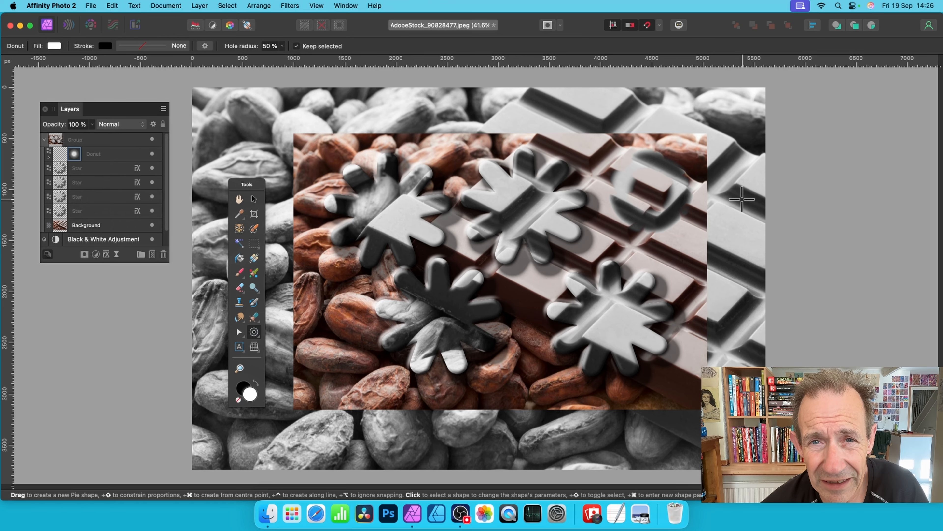
- Rasterise the topmost star in the group, over the inner photo's lower left, without preserving its layer effects
click(89, 168)
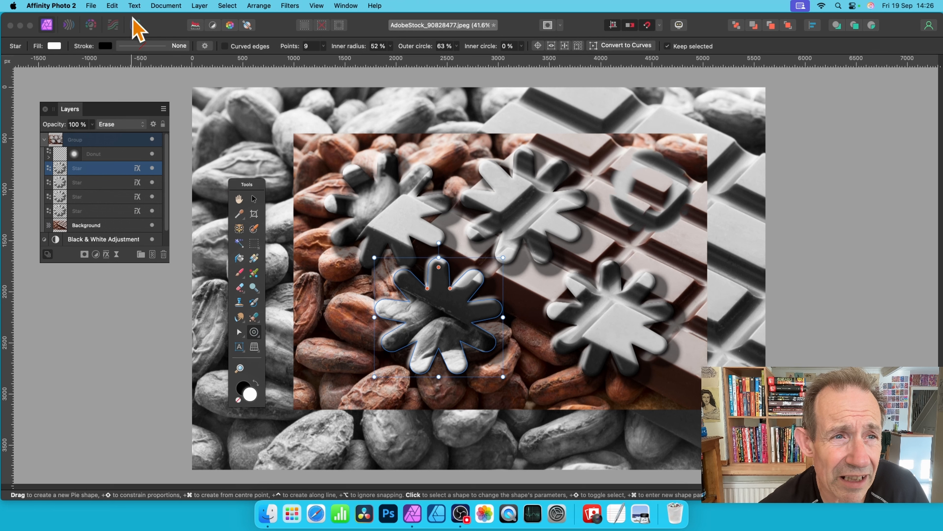
click(200, 5)
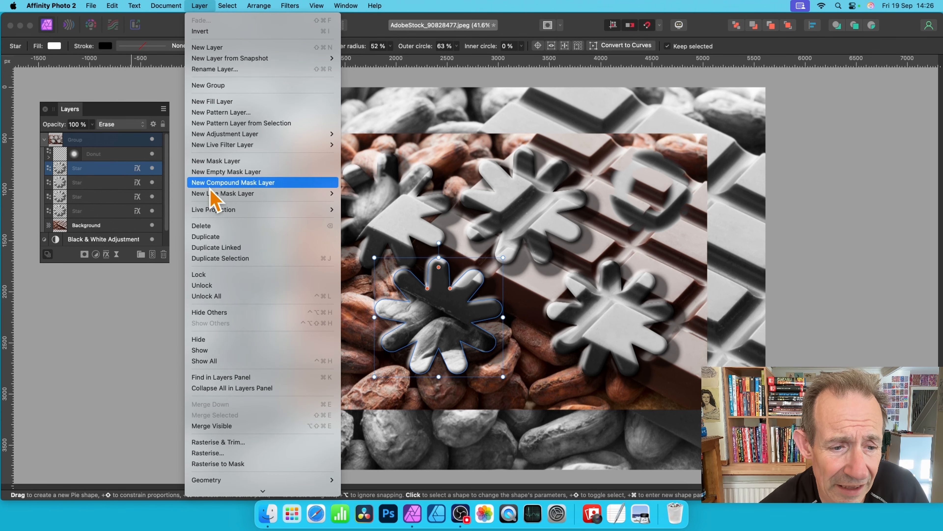
click(220, 453)
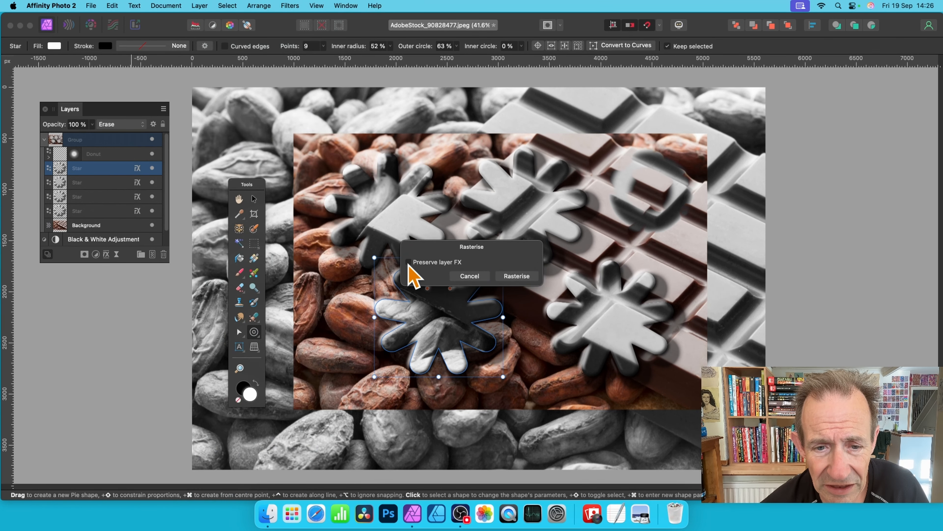
click(520, 283)
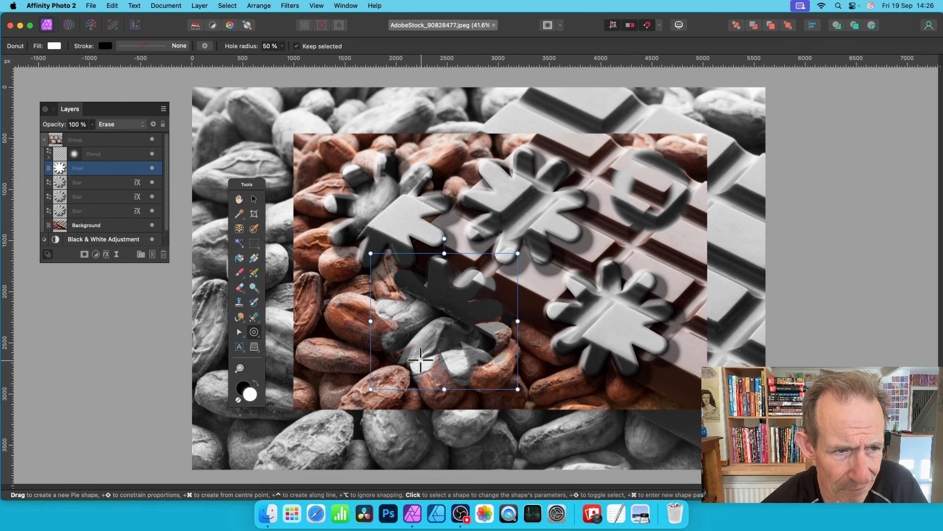
- Apply the Deform filter to the rasterised star, pulling its shape to the right across the photo, and select the whole group
click(289, 6)
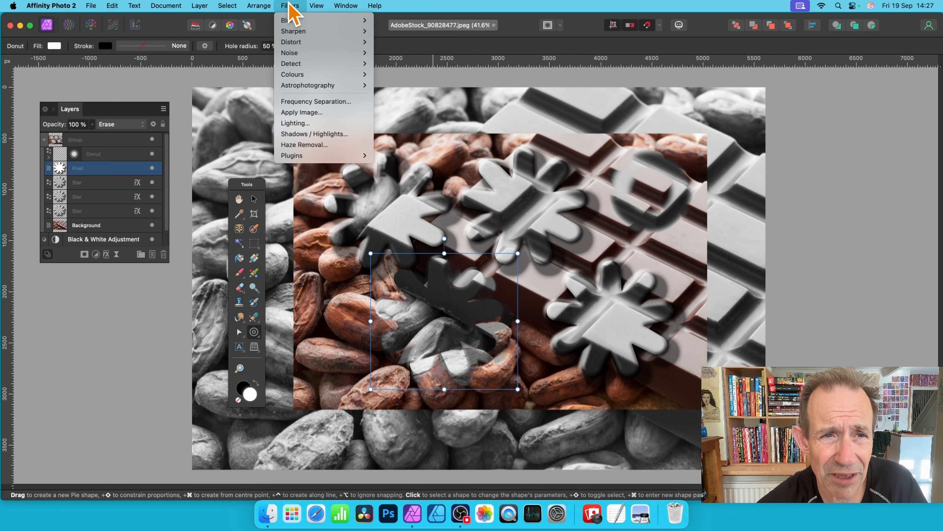
mouse_move(202, 5)
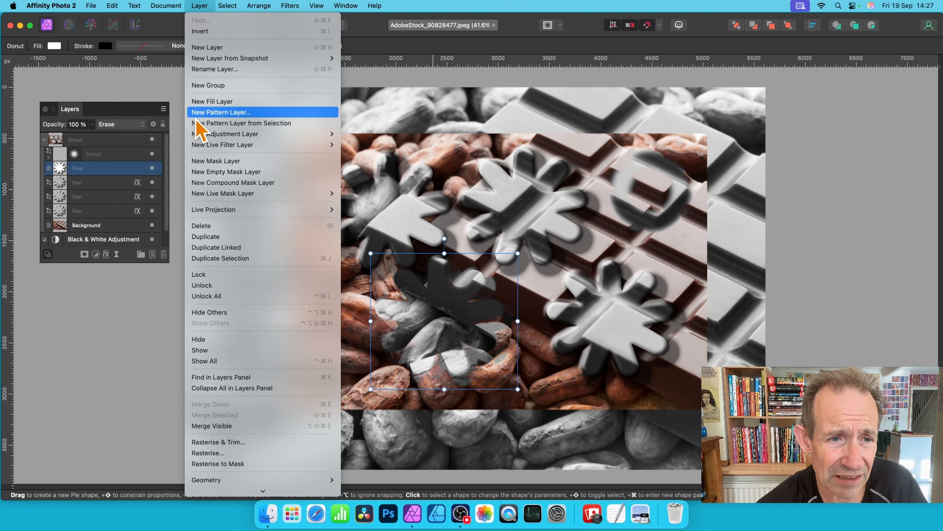
mouse_move(286, 7)
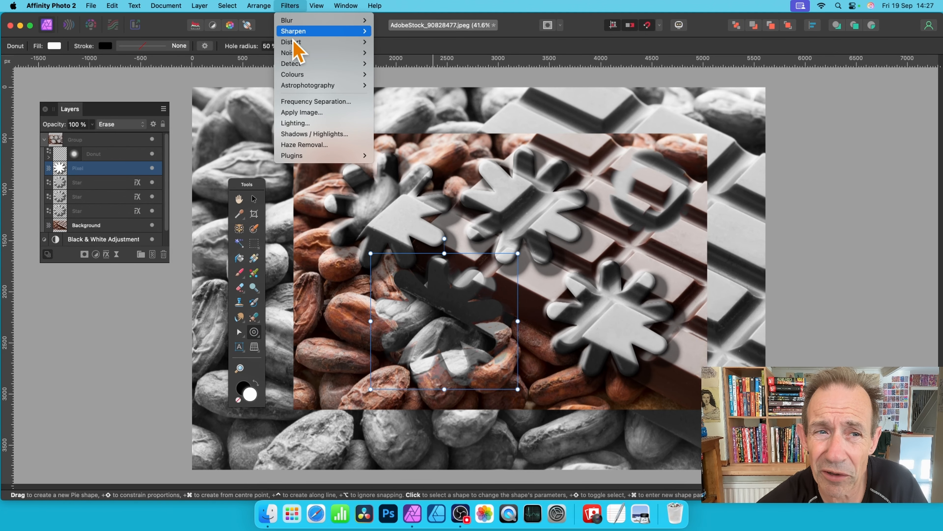
mouse_move(297, 22)
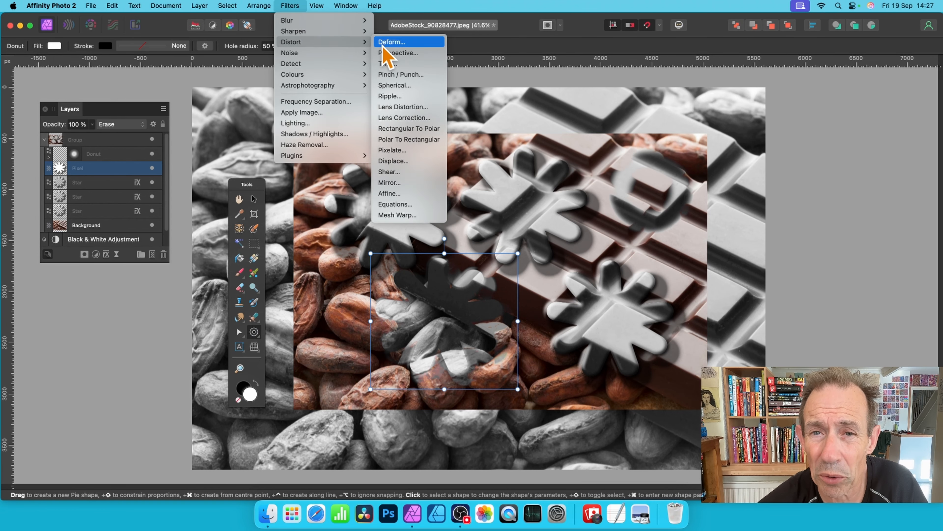
click(383, 43)
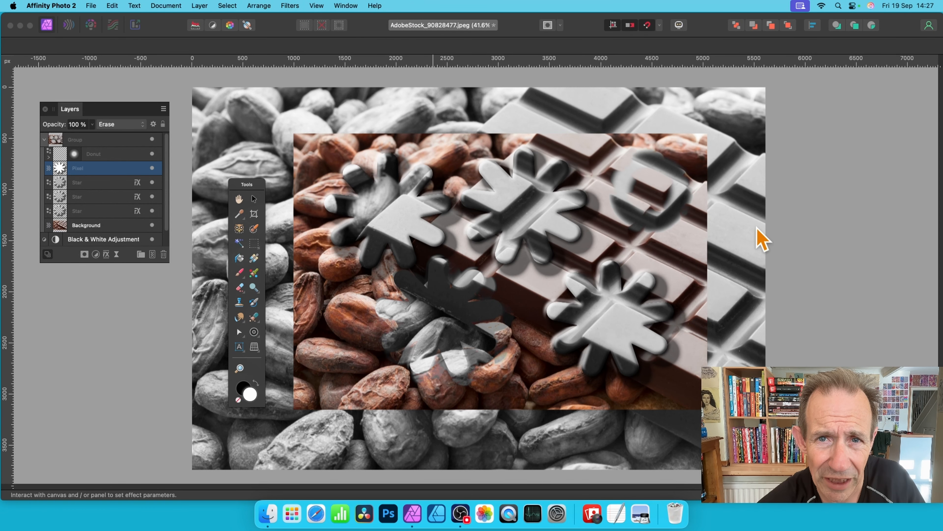
click(408, 257)
click(364, 297)
drag(471, 326, 596, 339)
click(604, 232)
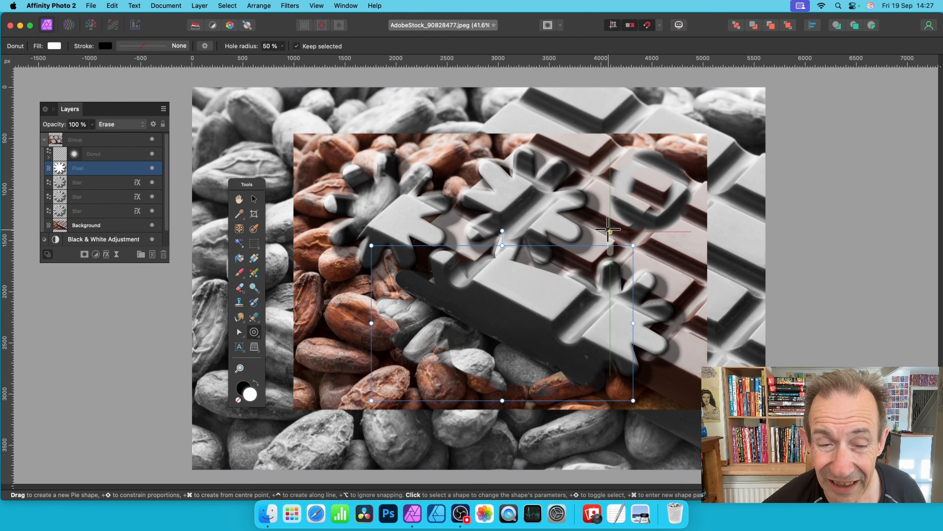
click(95, 141)
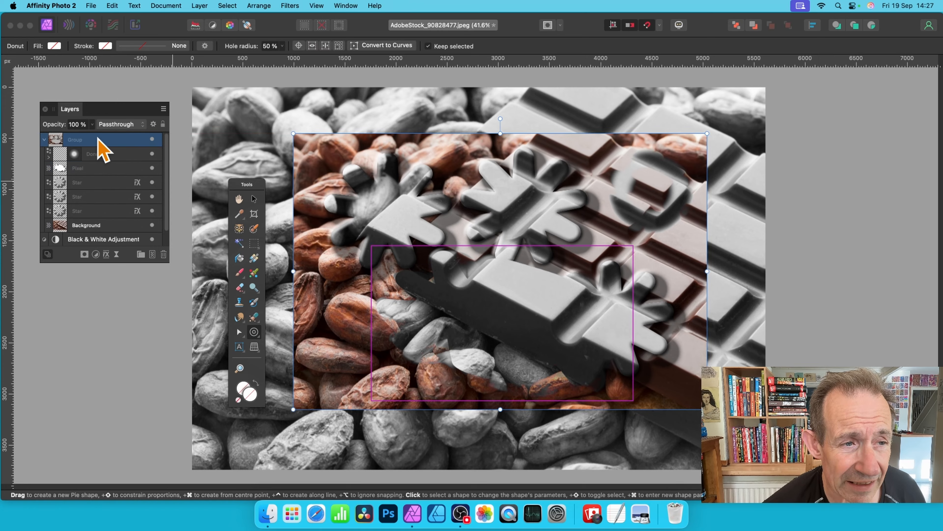